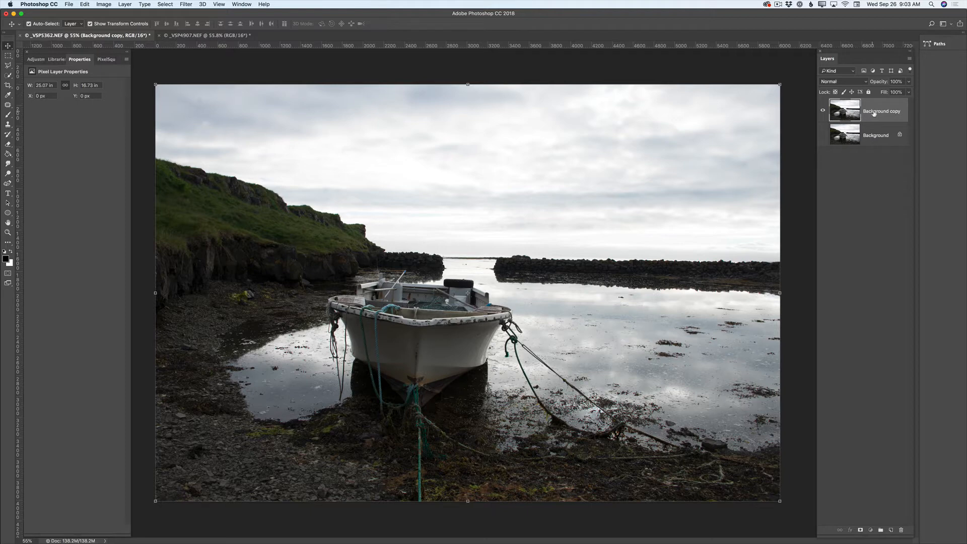
- Rename the Background copy layer as Boat
double_click(874, 112)
type("Boat")
key("Return")
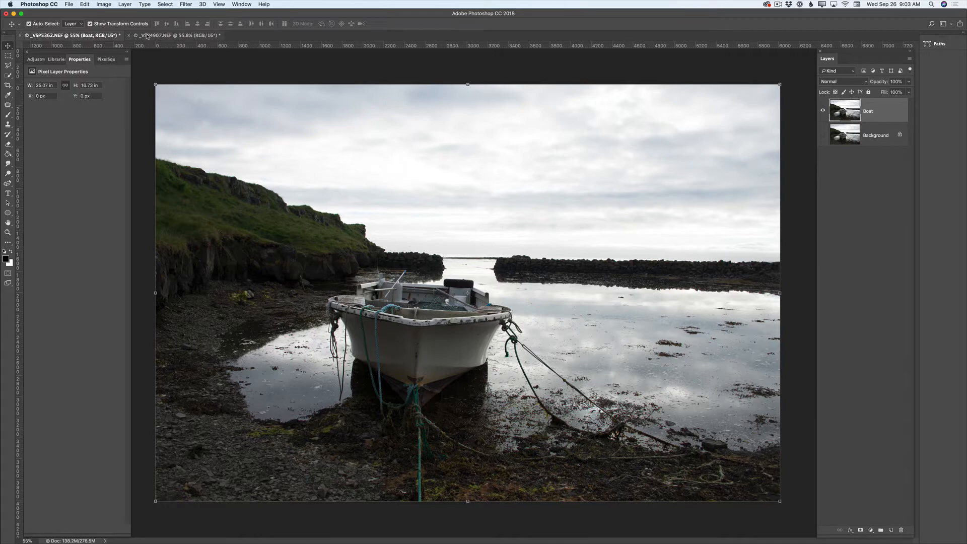
- In the _VSP4907.NEF photo, select the full-width sky area above the hills with a rectangular marquee and copy it
left_click(167, 35)
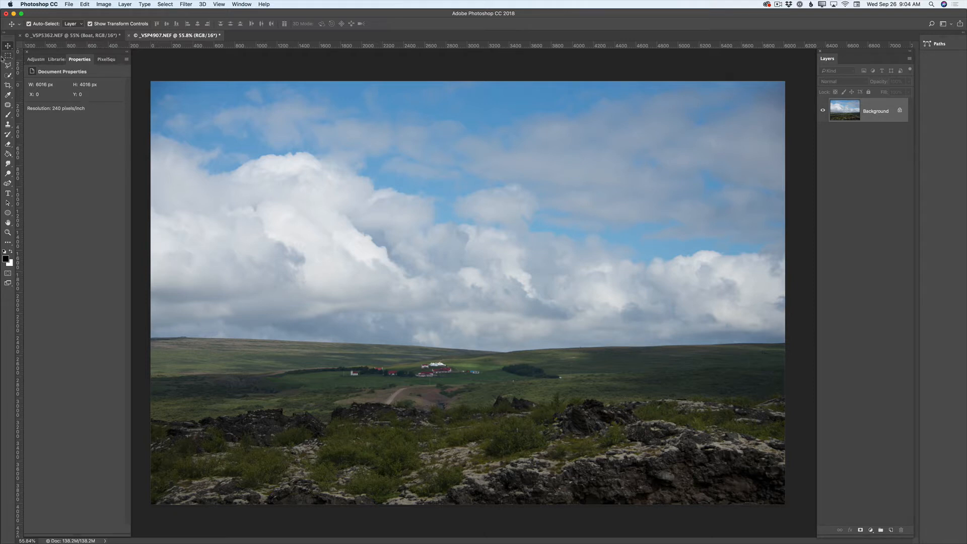
left_click_drag(8, 55, 36, 58)
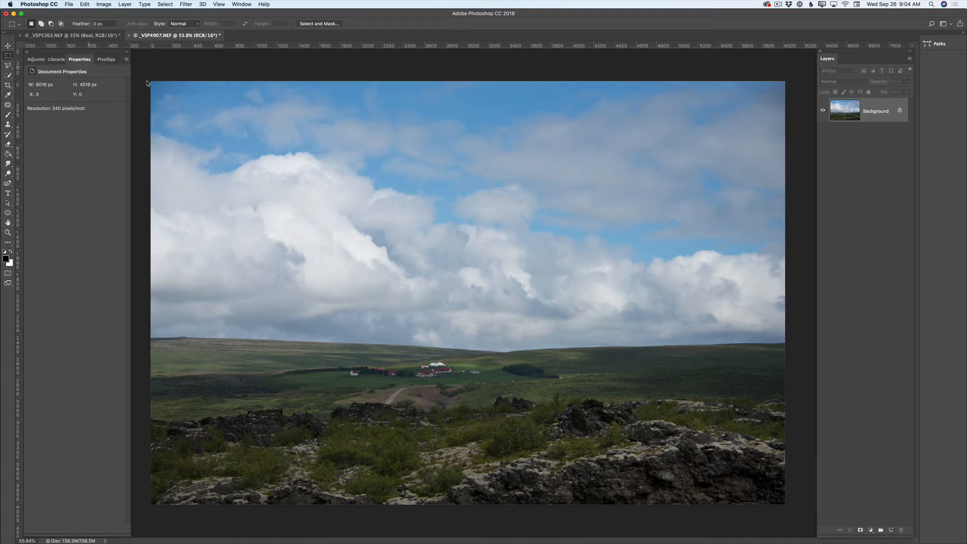
left_click_drag(150, 80, 825, 331)
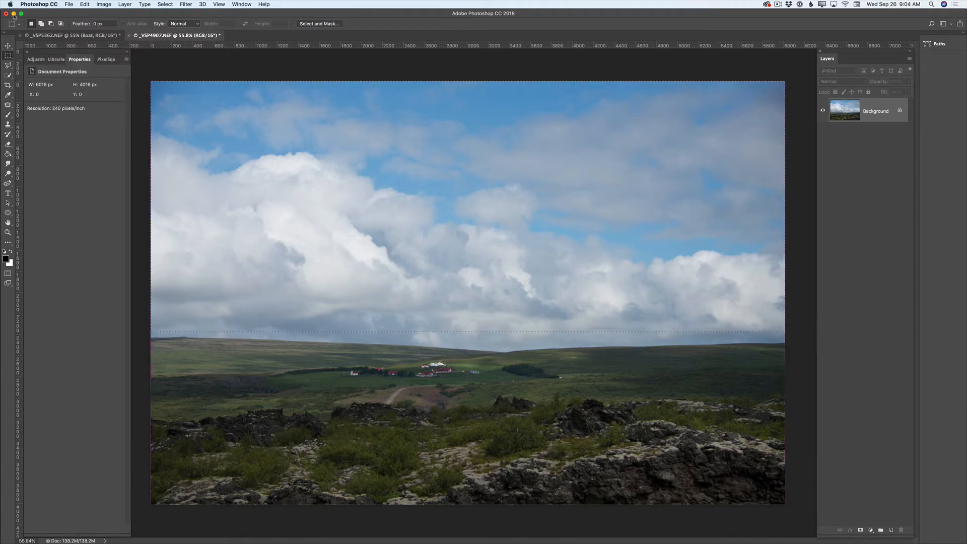
left_click(85, 5)
left_click(93, 59)
- Paste the copied sky into _VSP5362.NEF and move it up over the original sky, to about Y -538 px
left_click(68, 35)
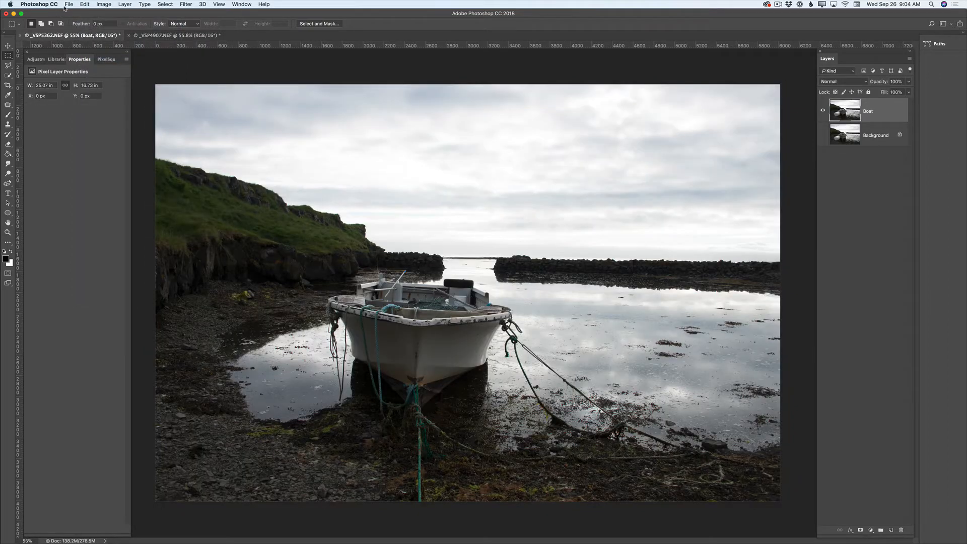
left_click(83, 4)
left_click(92, 72)
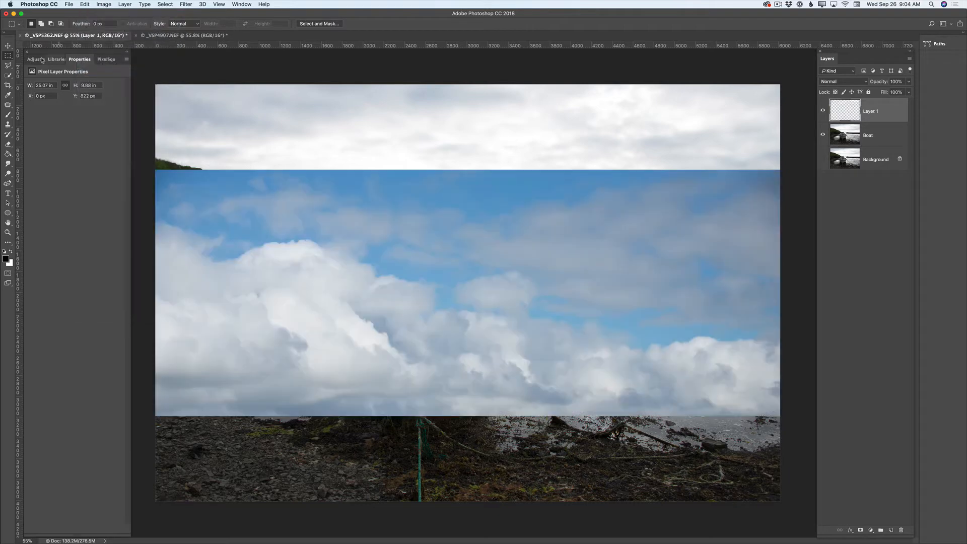
left_click(8, 45)
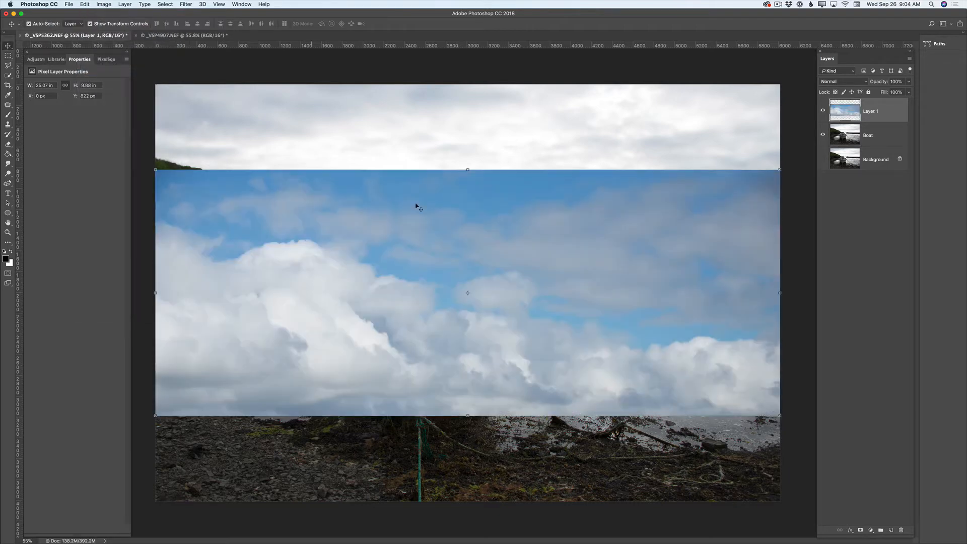
left_click_drag(456, 197, 464, 58)
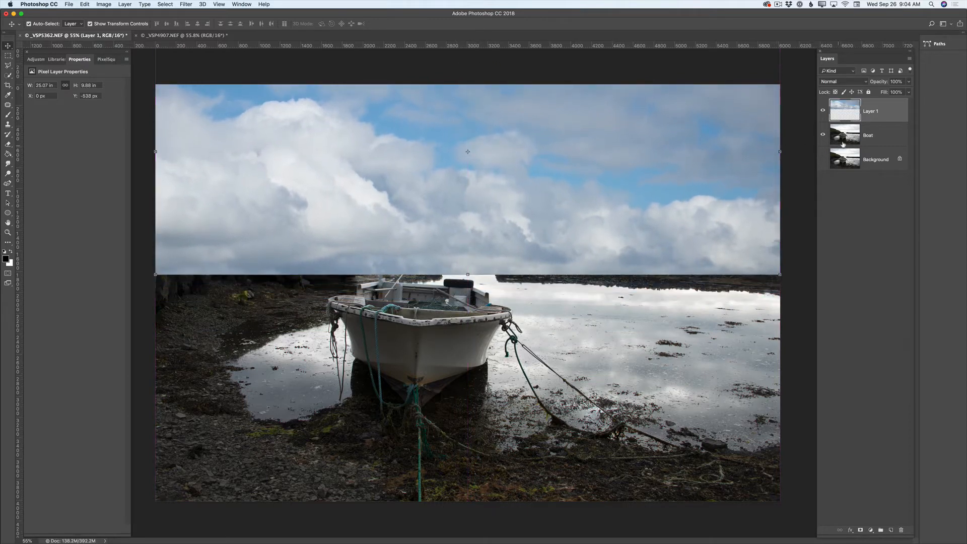
- Rename the pasted clouds layer as sky and place it directly below the Boat layer
double_click(871, 112)
type("sky")
key("Return")
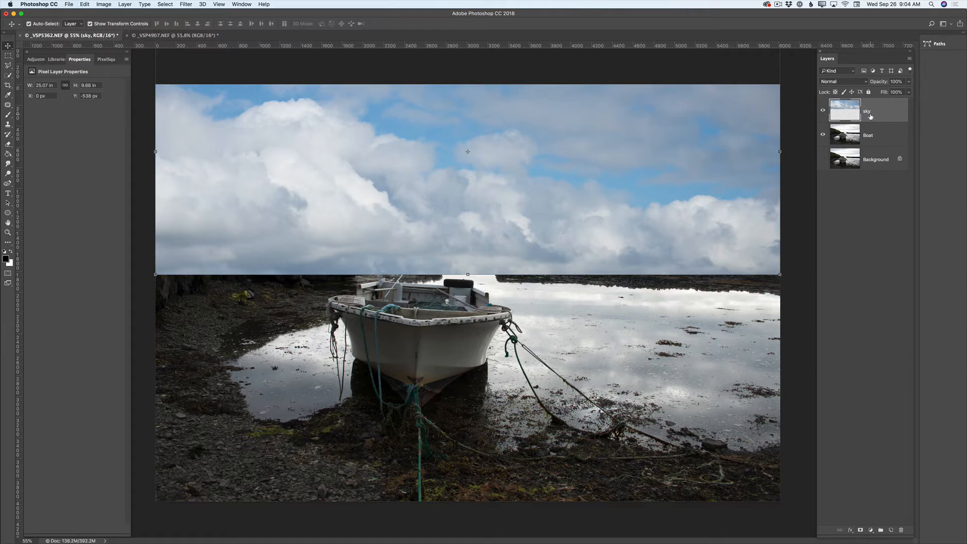
left_click_drag(874, 114, 878, 151)
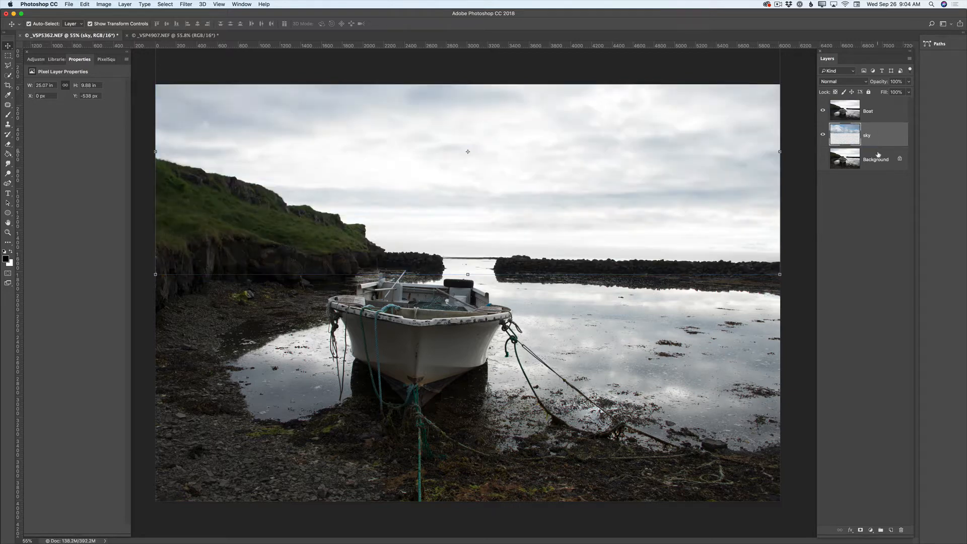
- Quick-select the grey sky on the Boat layer, delete it and clear the selection
left_click(881, 114)
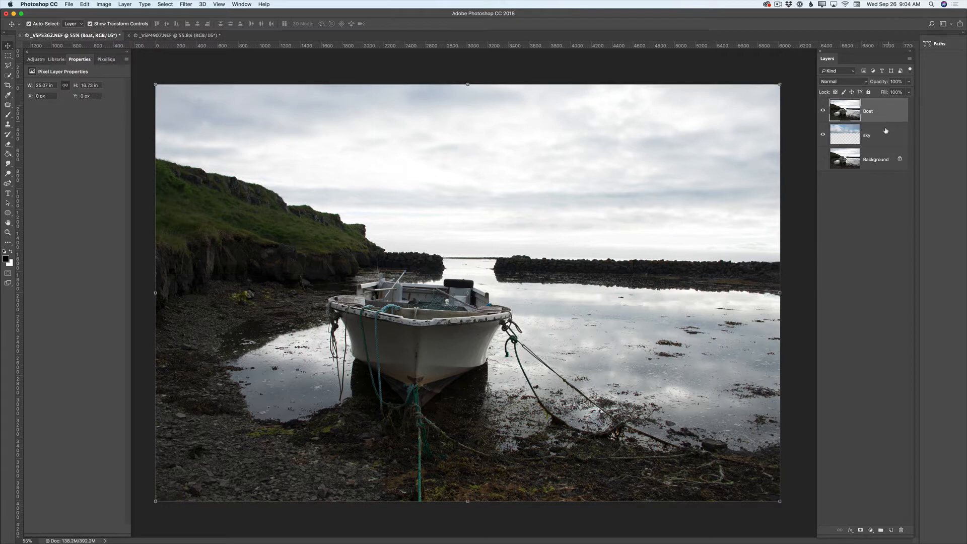
left_click(9, 75)
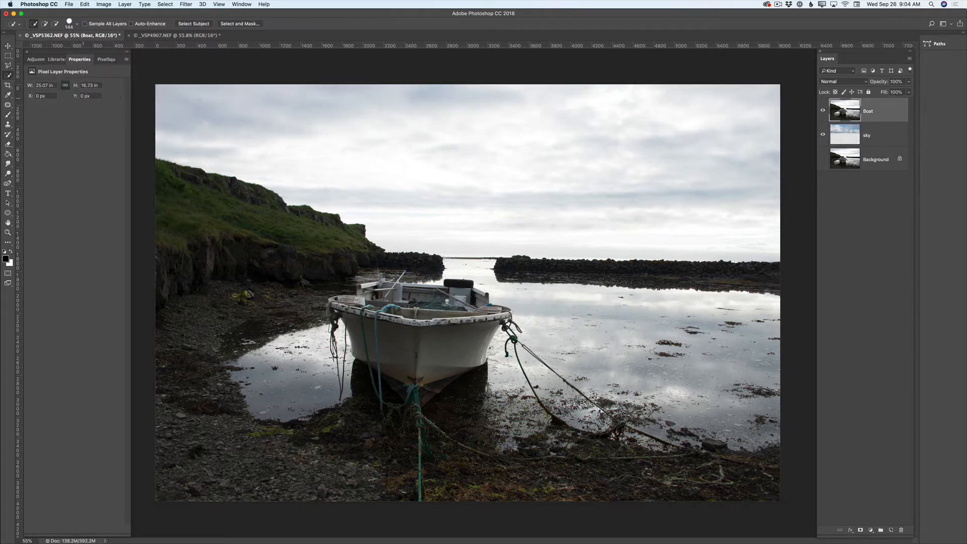
left_click(160, 85)
left_click_drag(208, 151, 397, 197)
key("Delete")
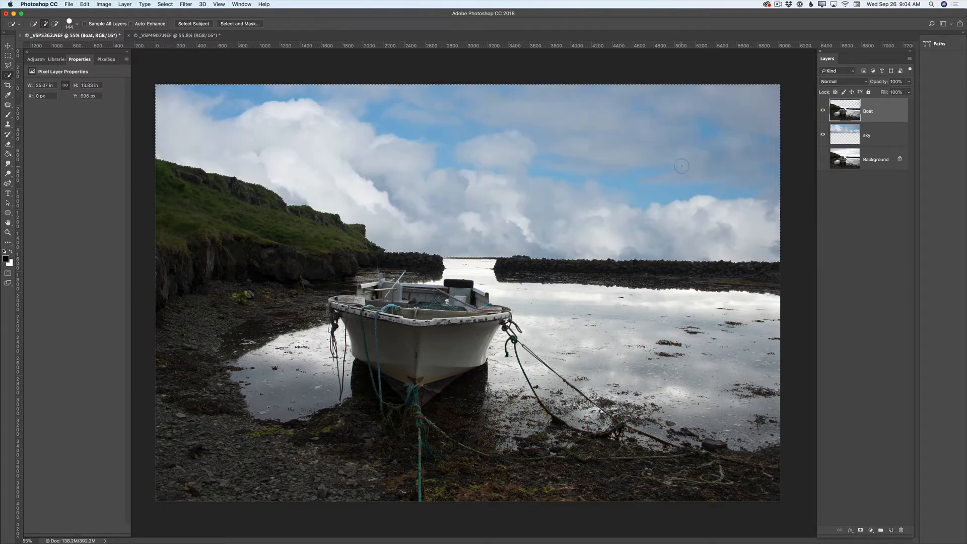
left_click(165, 4)
left_click(177, 24)
- Duplicate the sky layer and name the copy reflection
left_click_drag(866, 134, 891, 530)
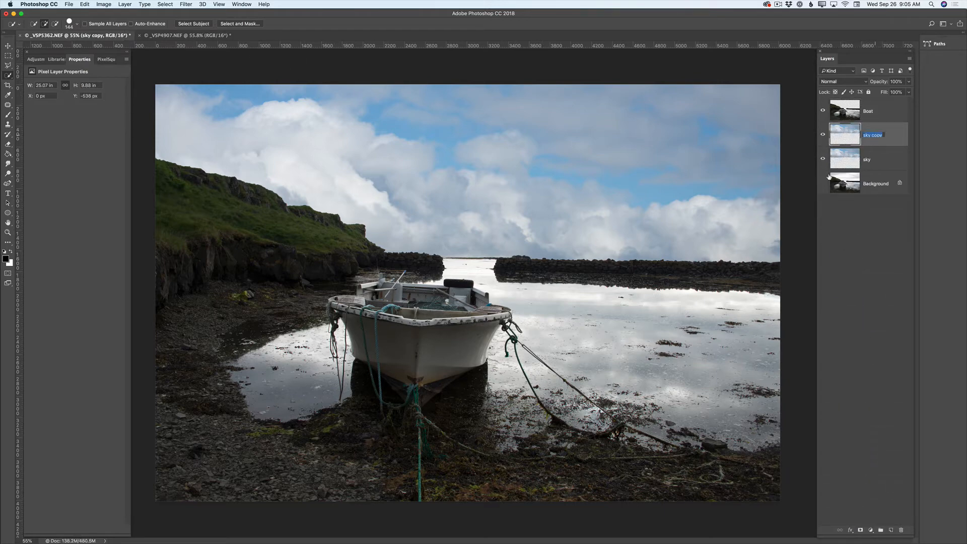
type("reflectiom")
key("Return")
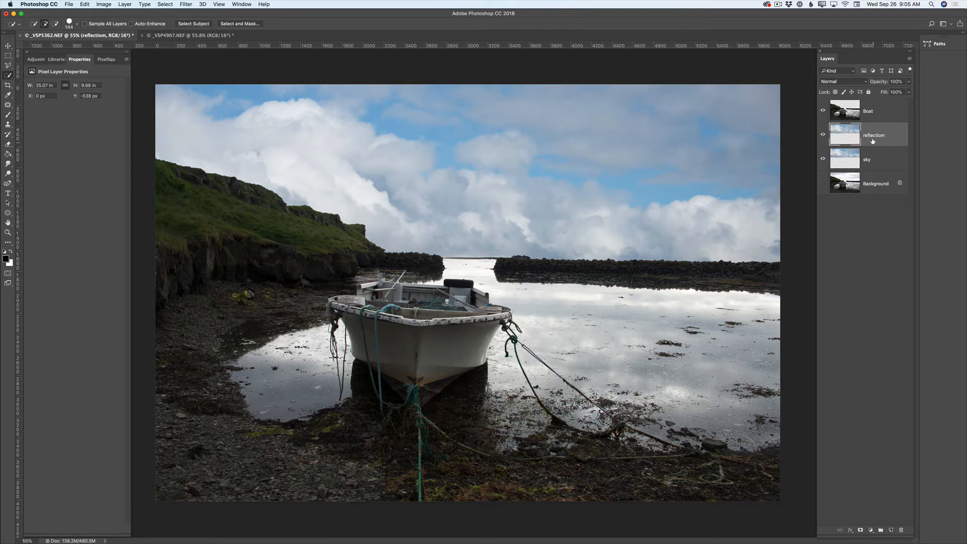
key("space")
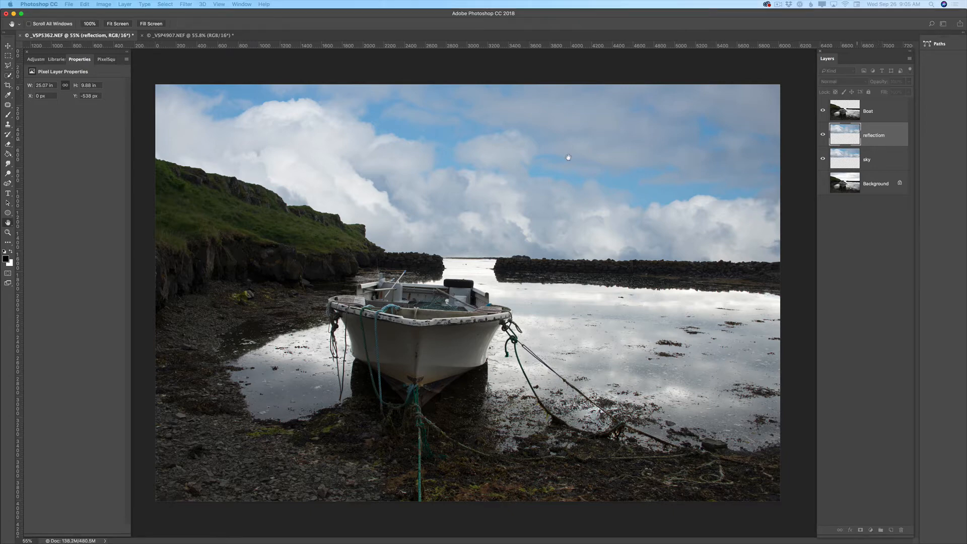
double_click(875, 135)
type("r")
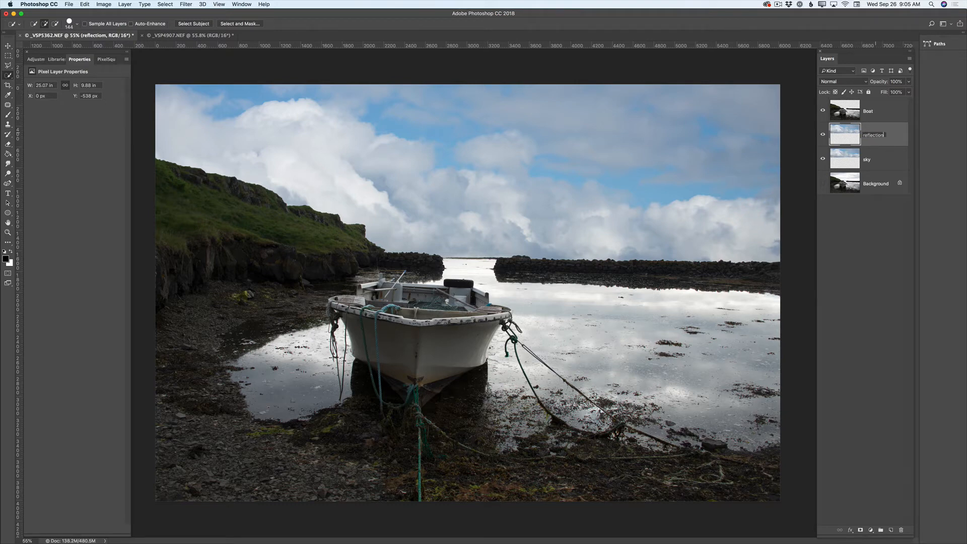
key("Return")
- Move the reflection layer above Boat and flip it vertically, stretched from the horizon to the photo's bottom edge, about 9.79 in high
left_click_drag(876, 137, 874, 100)
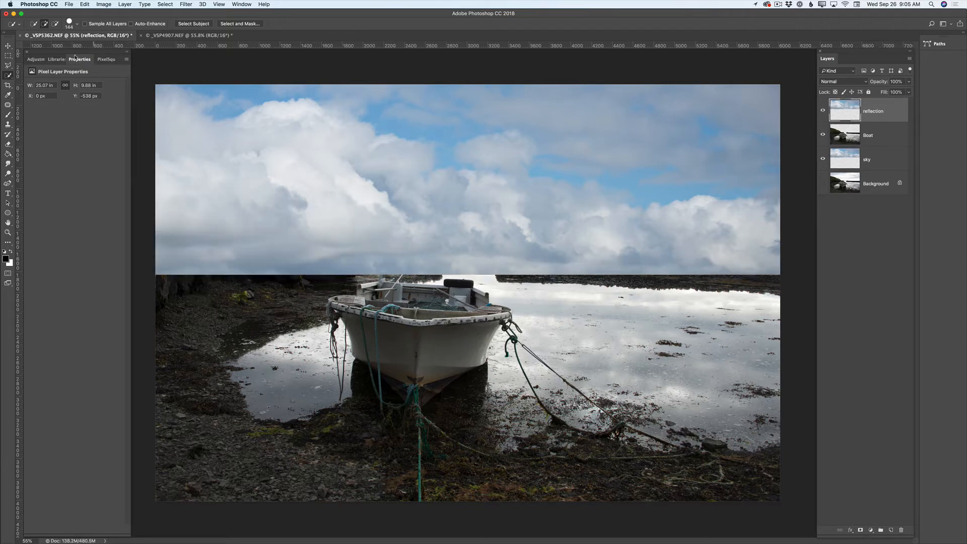
left_click(8, 46)
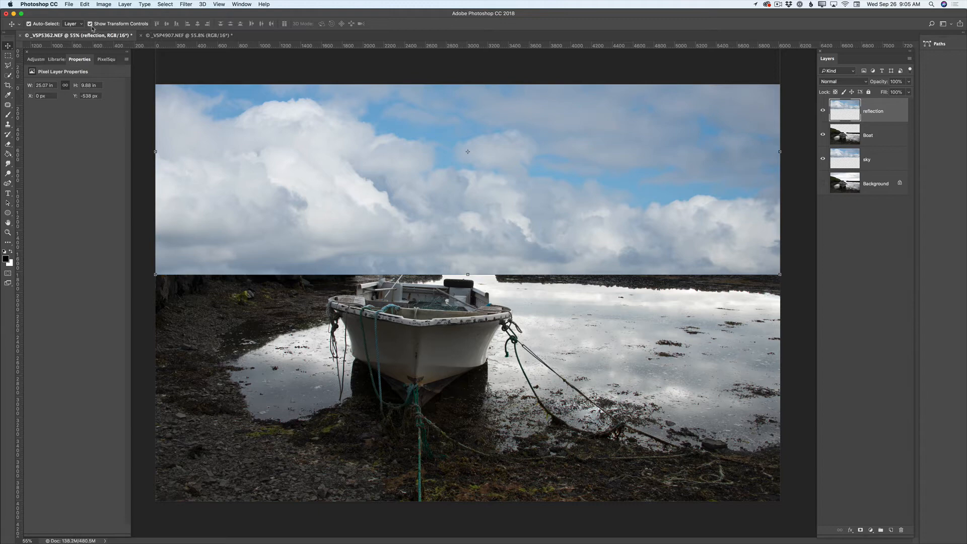
left_click_drag(436, 140, 443, 213)
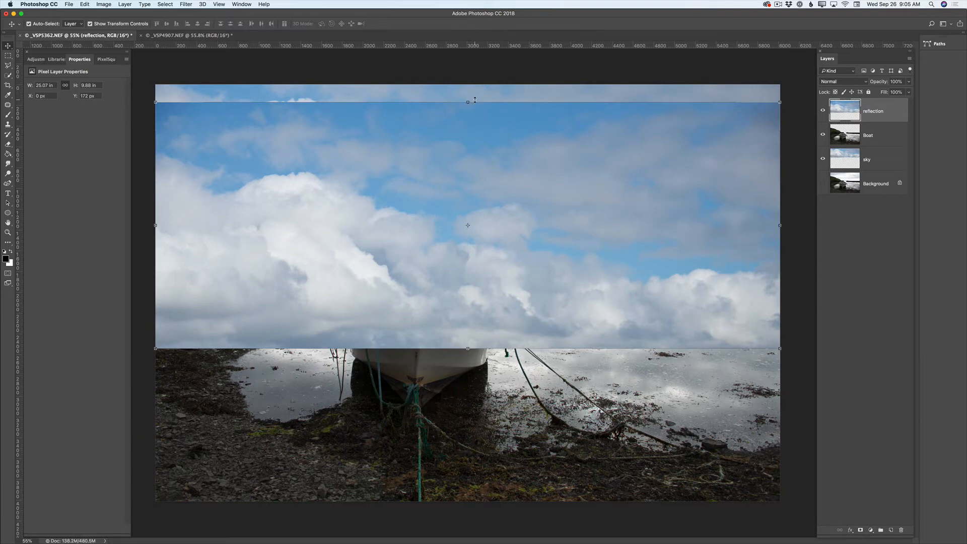
left_click_drag(468, 102, 434, 490)
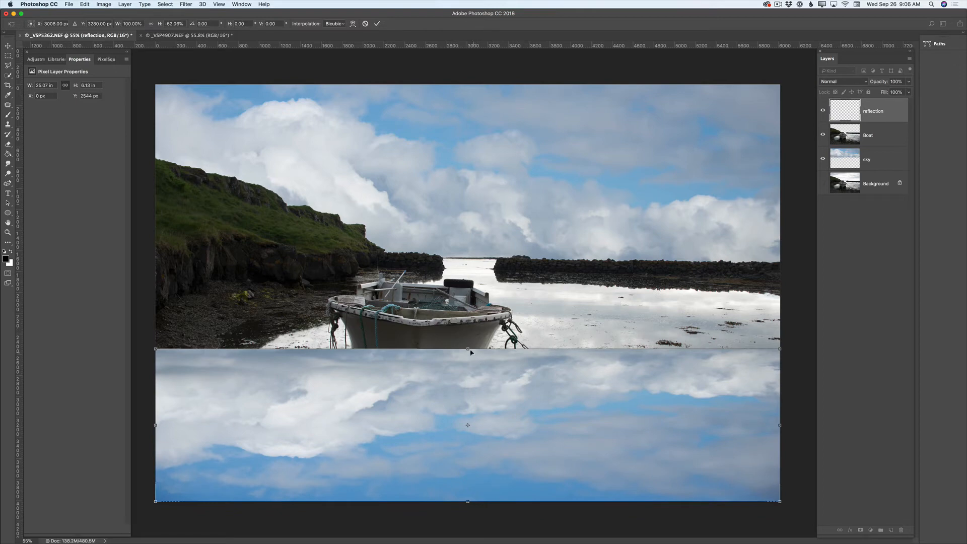
left_click_drag(471, 352, 464, 253)
left_click(376, 24)
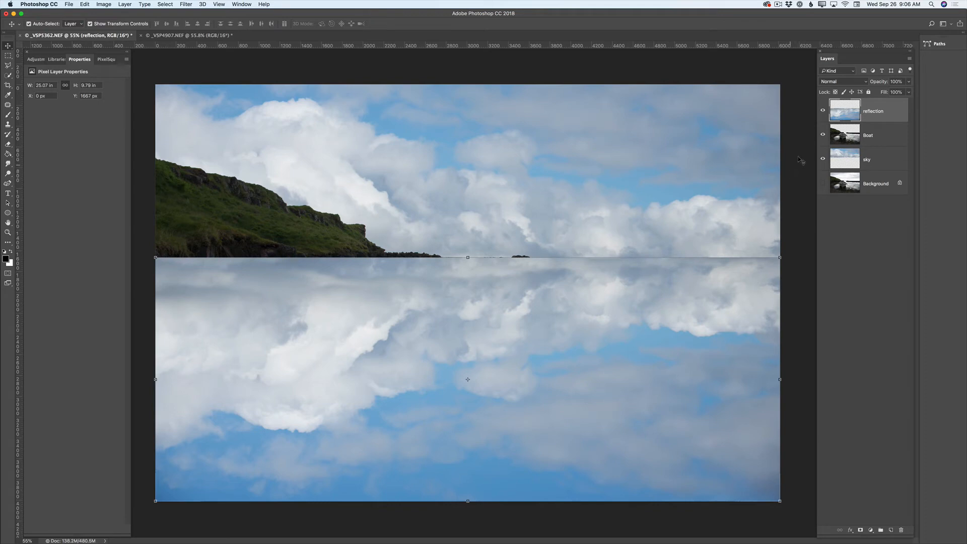
- Hide the reflection layer and quick-select the water on the Boat layer, subtracting the boat's hull from the selection
left_click(822, 111)
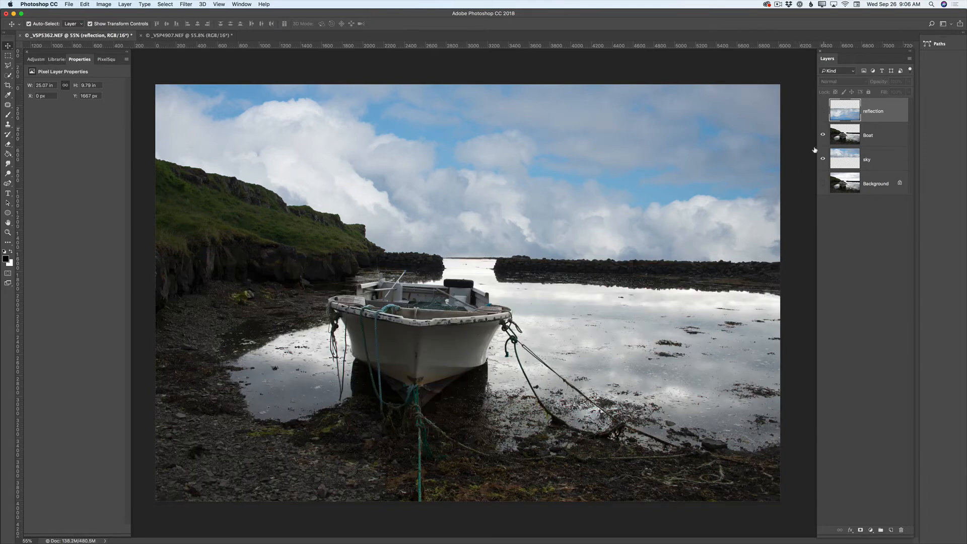
left_click(865, 139)
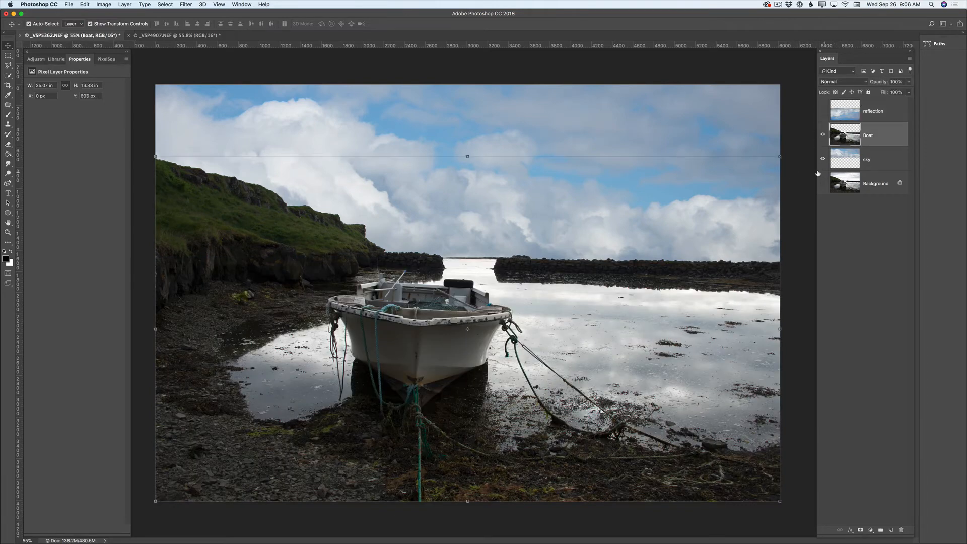
left_click(11, 75)
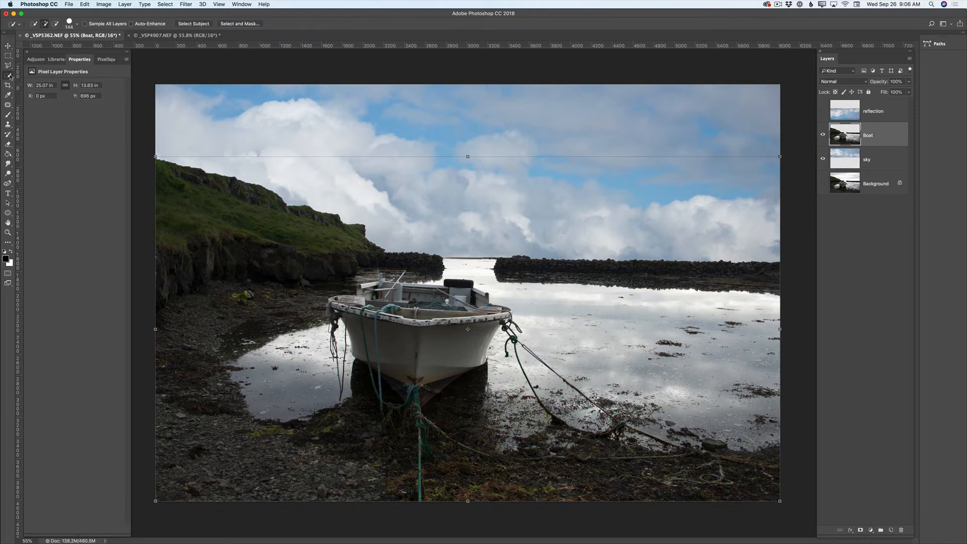
left_click(30, 75)
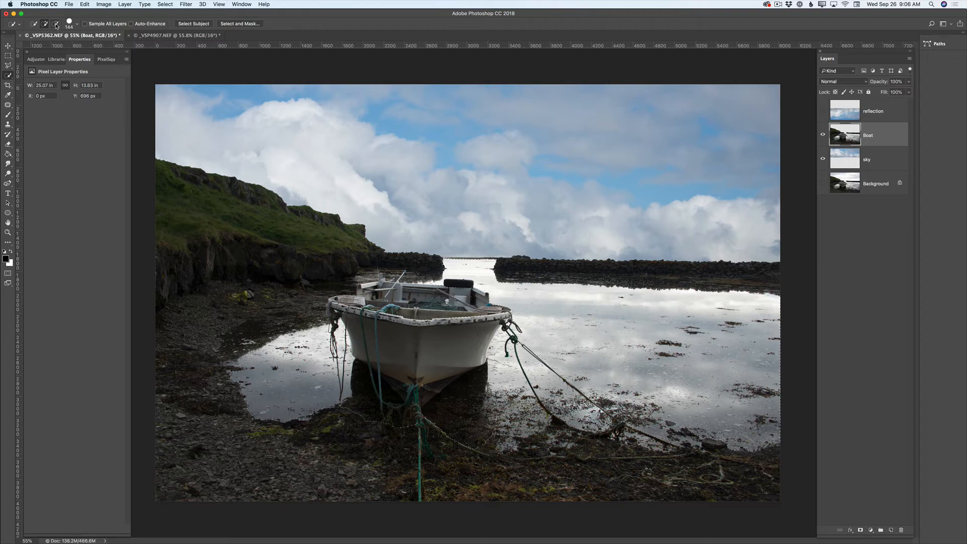
left_click(56, 24)
mouse_move(358, 314)
left_mouse_down()
mouse_move(424, 375)
mouse_move(400, 375)
mouse_move(420, 375)
left_mouse_up()
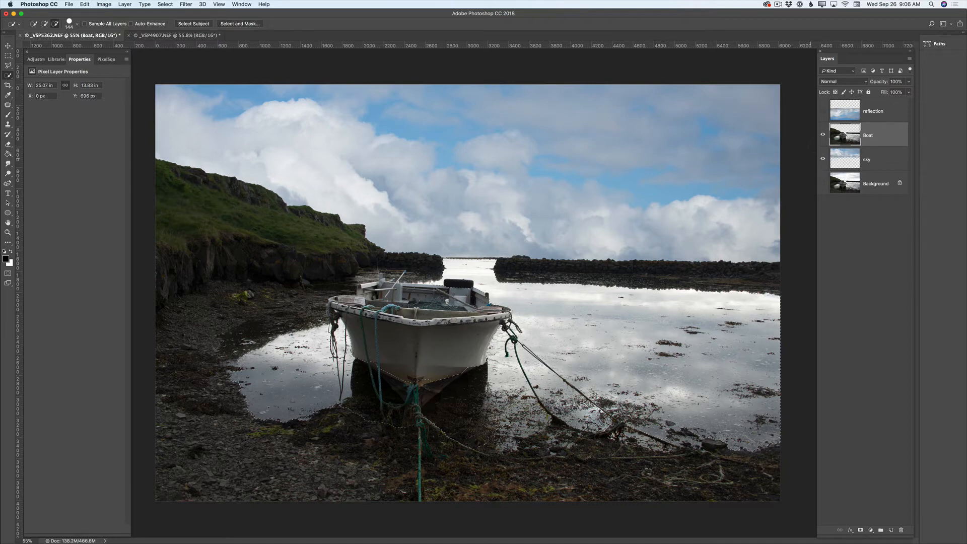
- Show the reflection layer and copy its clouds within the water selection
left_click(878, 114)
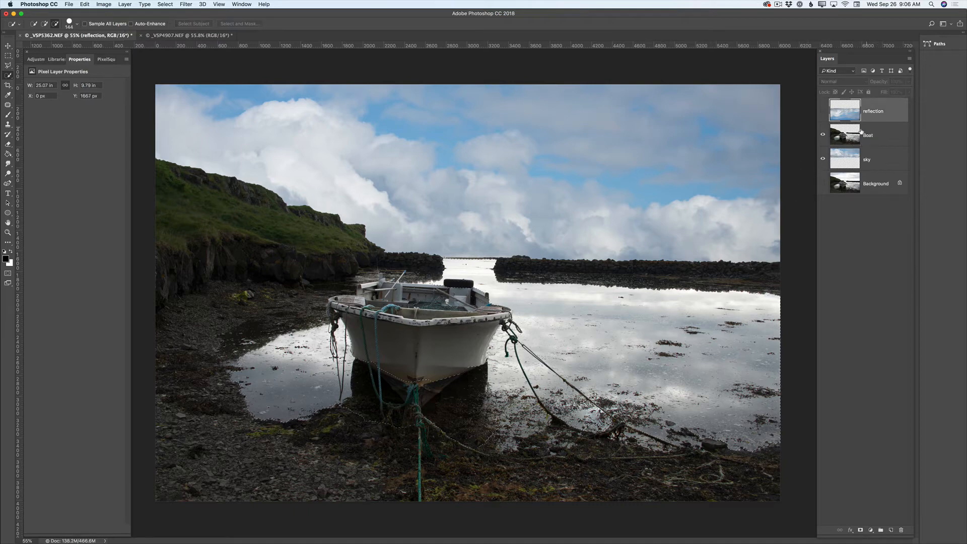
left_click(823, 115)
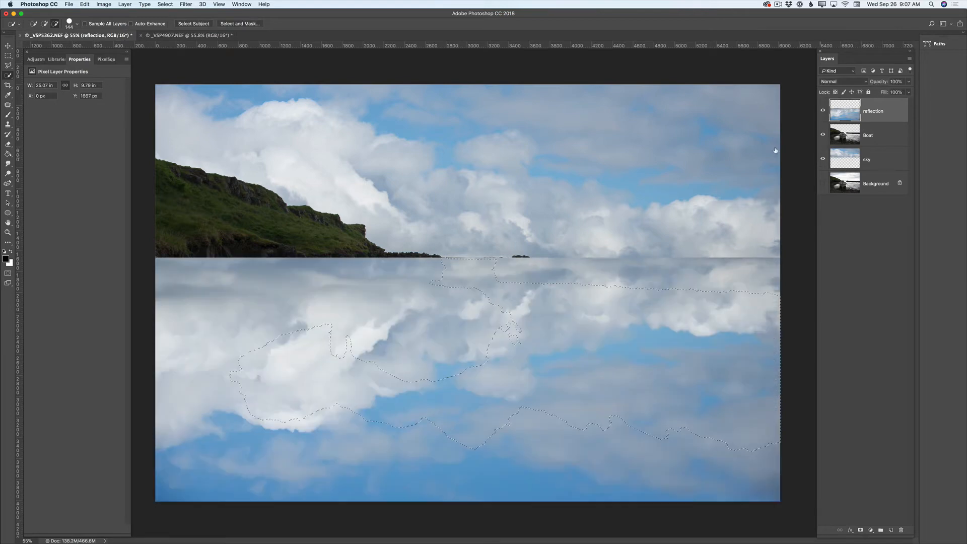
left_click(84, 4)
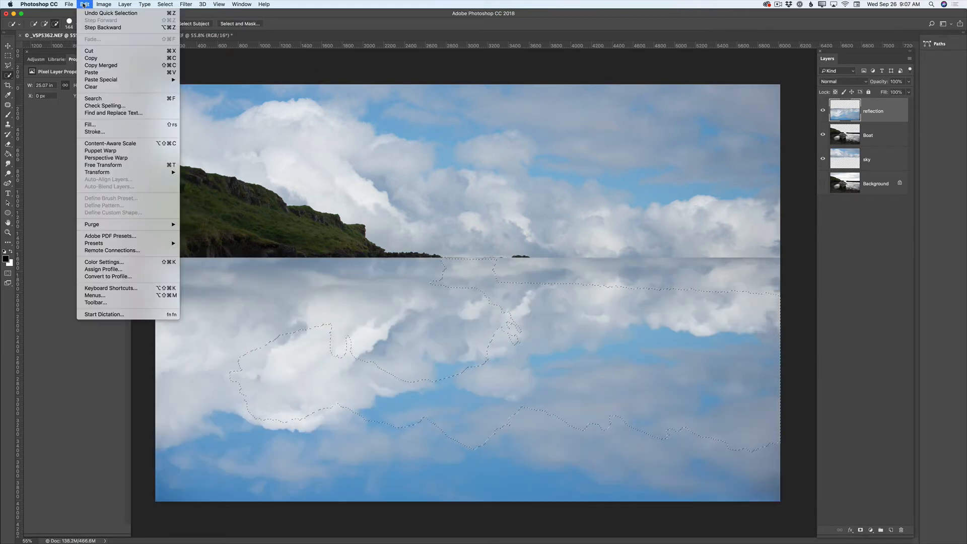
left_click(106, 59)
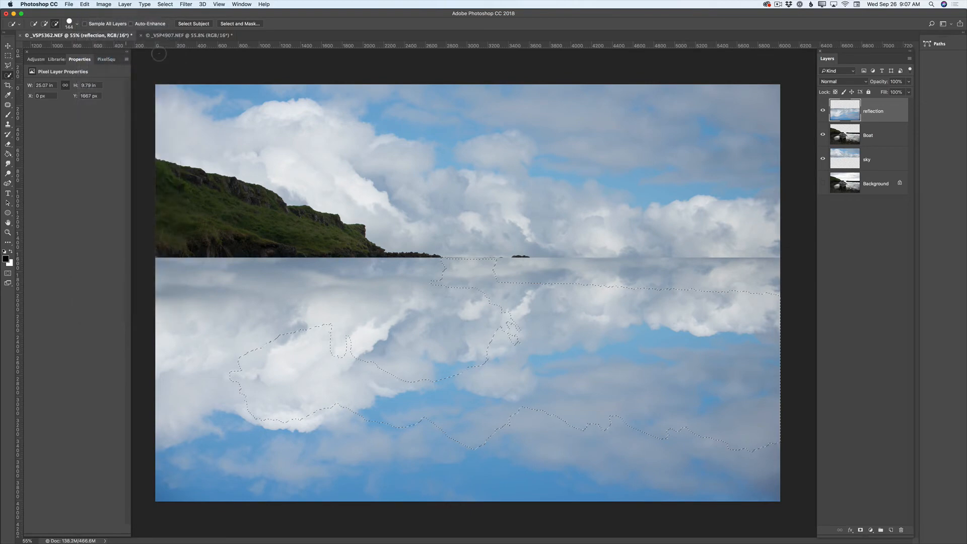
- Hide the reflection layer and use Paste Into to place the copied clouds inside the water selection above the Boat layer
left_click(823, 110)
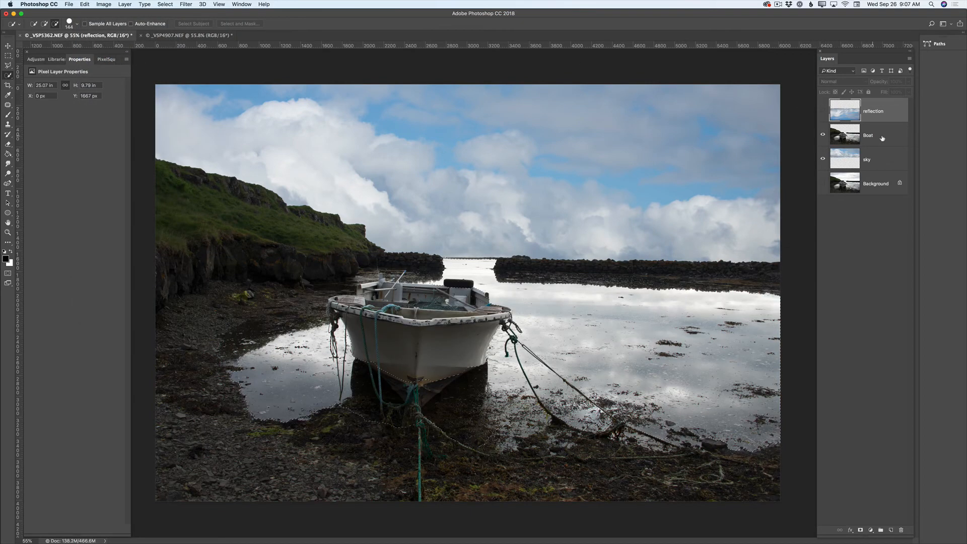
left_click(888, 139)
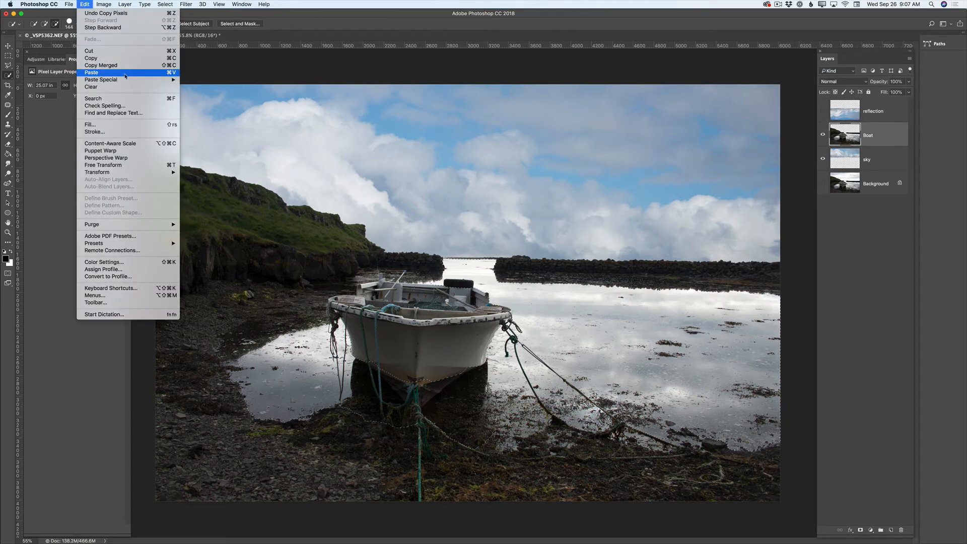
mouse_move(134, 81)
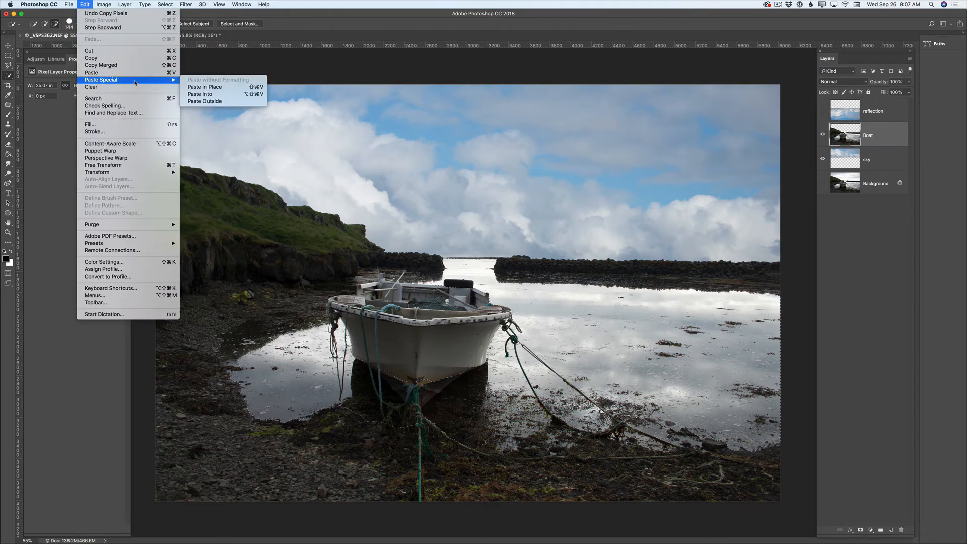
left_click(201, 94)
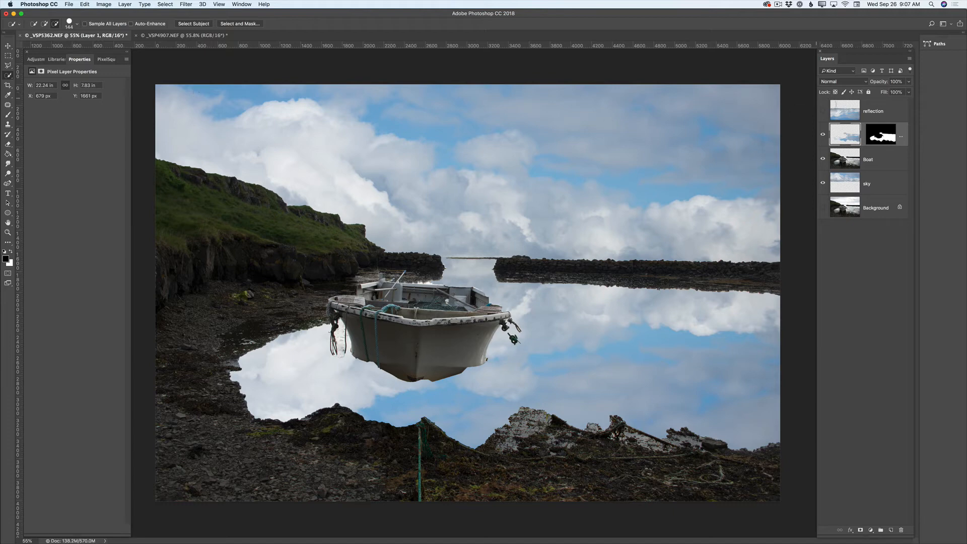
- Set the masked cloud layer in the water to the Multiply blend mode at 39% opacity
left_click(843, 84)
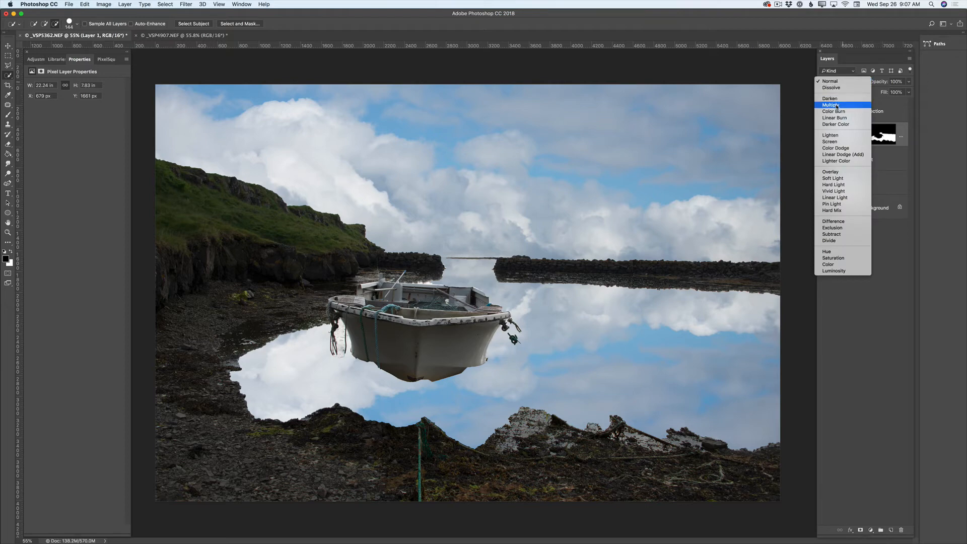
left_click(837, 105)
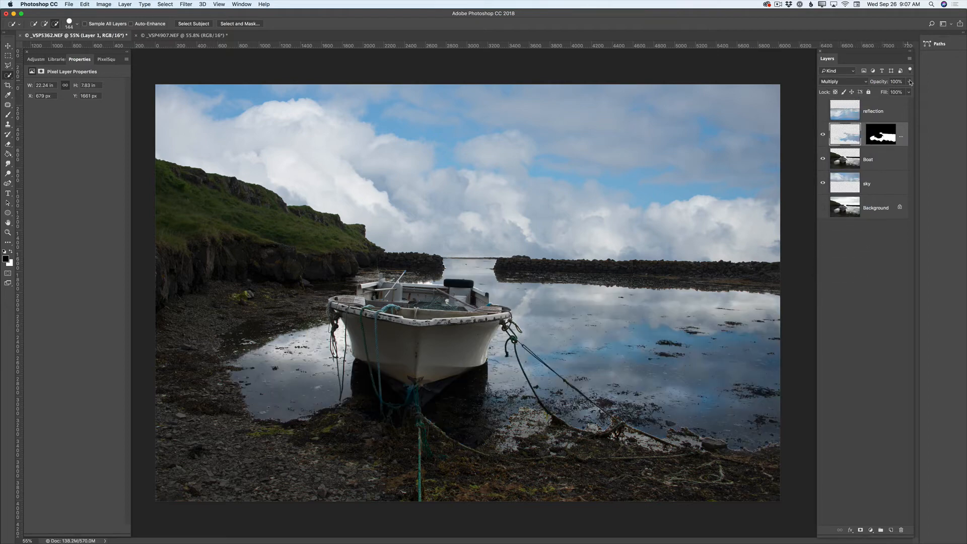
left_click(908, 92)
left_click_drag(905, 94, 887, 93)
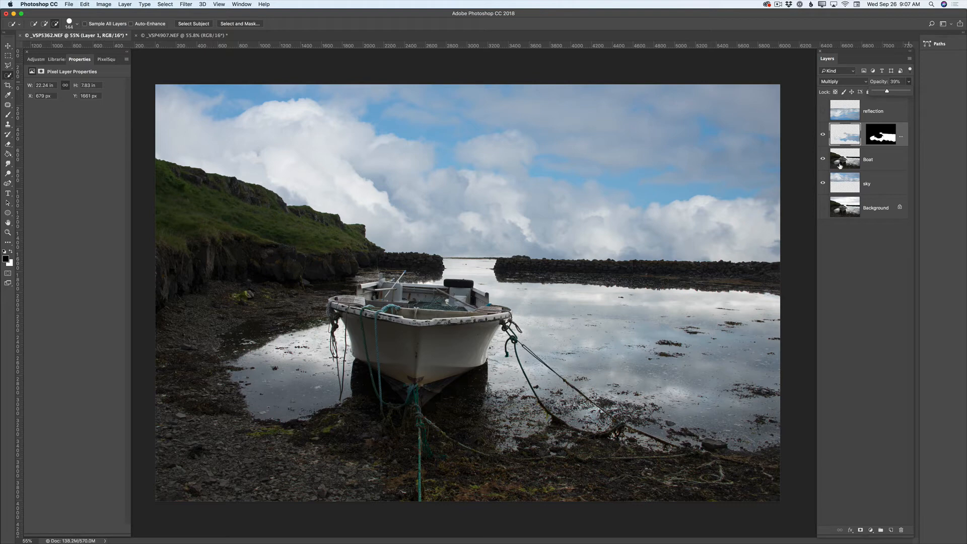
- Soften the masked water clouds with a Gaussian Blur of about 4.4 pixels radius
left_click(185, 4)
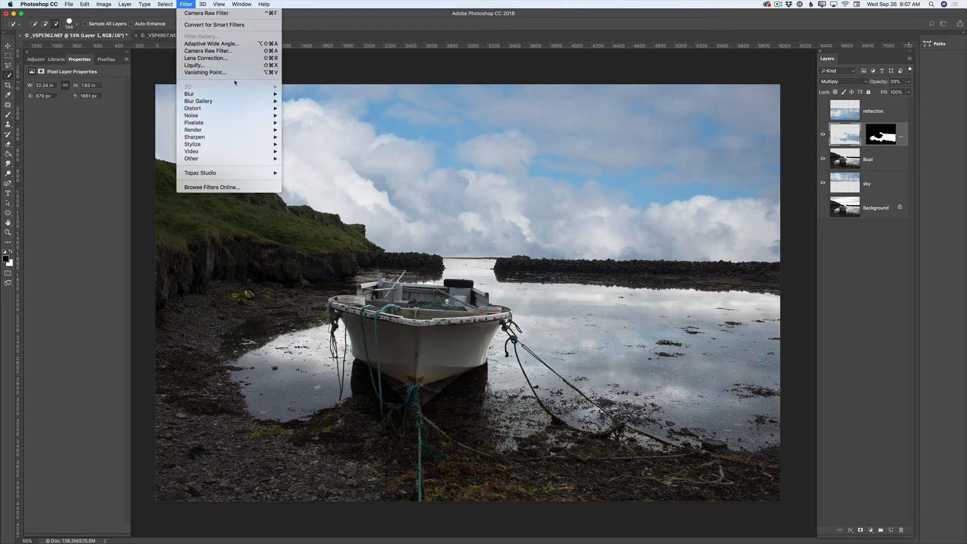
mouse_move(251, 96)
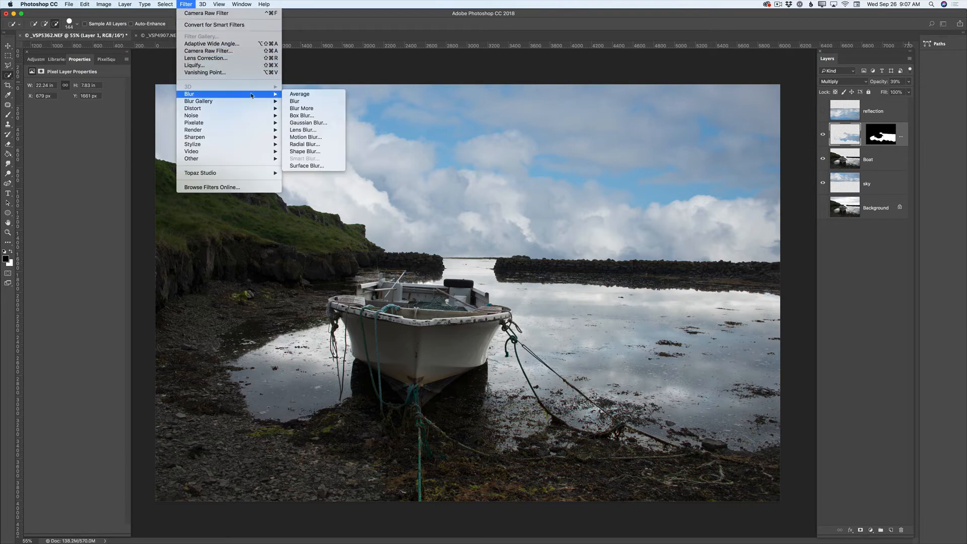
left_click(319, 123)
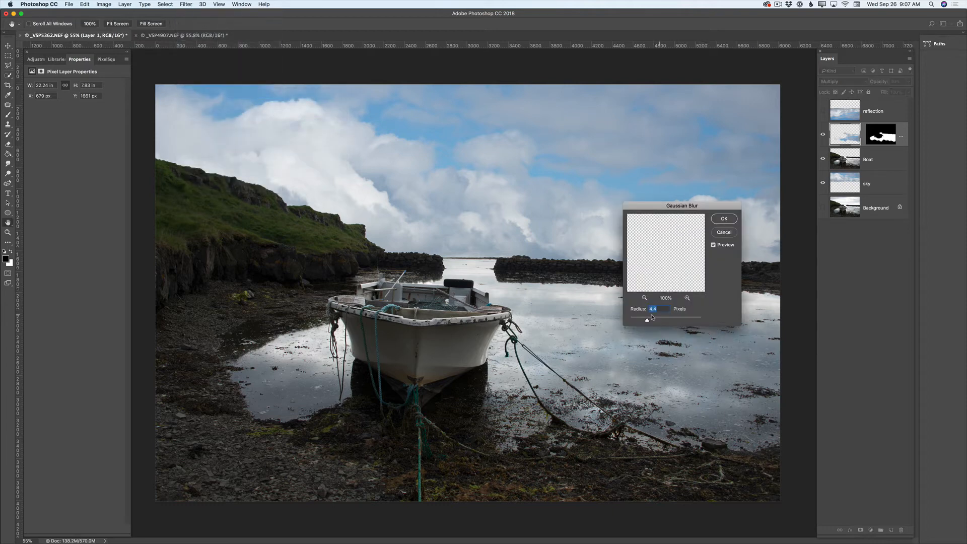
left_click_drag(647, 321, 647, 321)
key("Return")
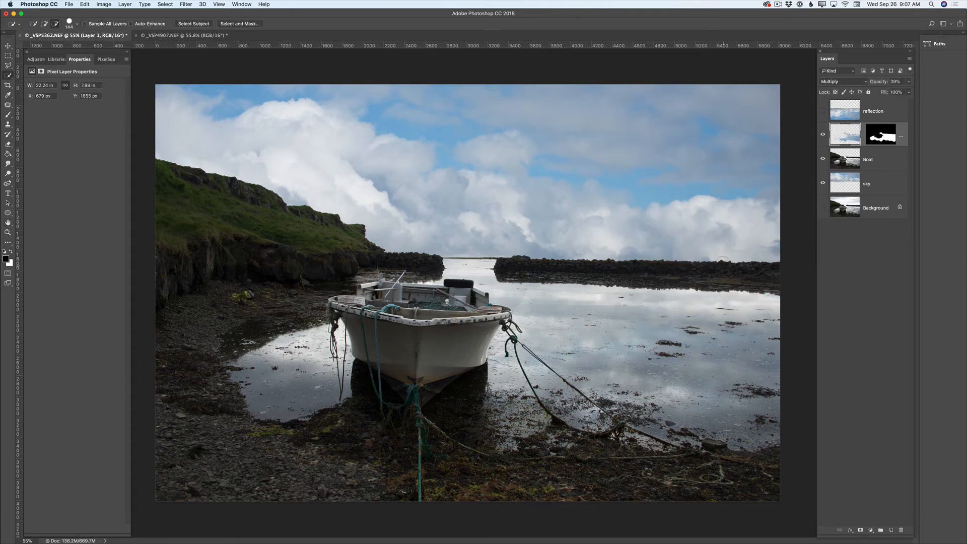
- Delete the hidden, unmasked reflection layer above the masked water clouds
left_click(880, 114)
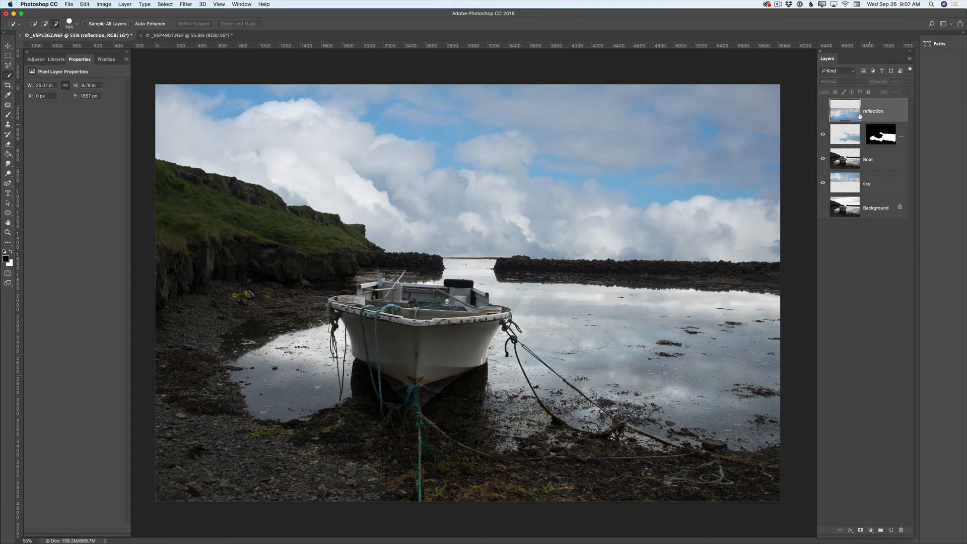
left_click(823, 111)
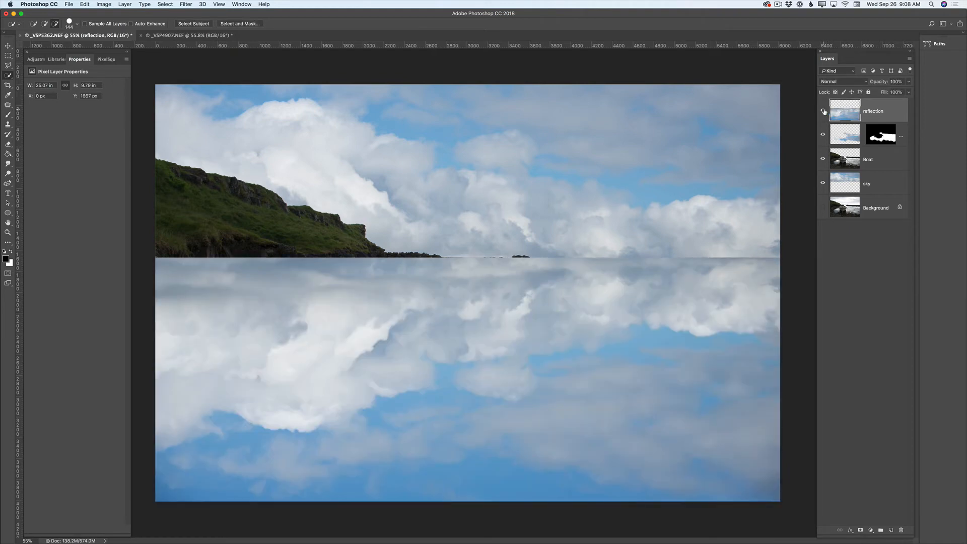
left_click(824, 112)
left_click_drag(881, 113, 900, 530)
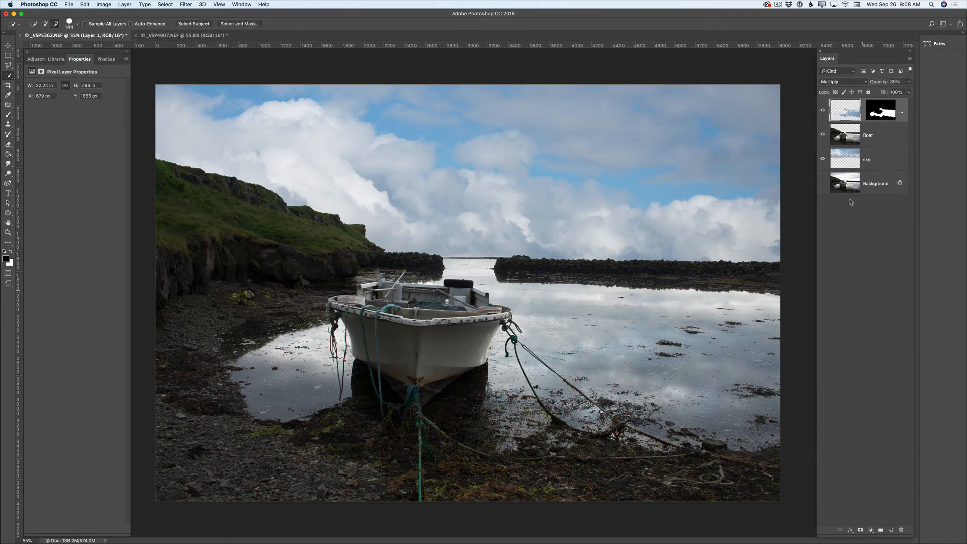
- Merge the visible layers into one and turn on the original Background beneath it to compare before and after
left_click(909, 58)
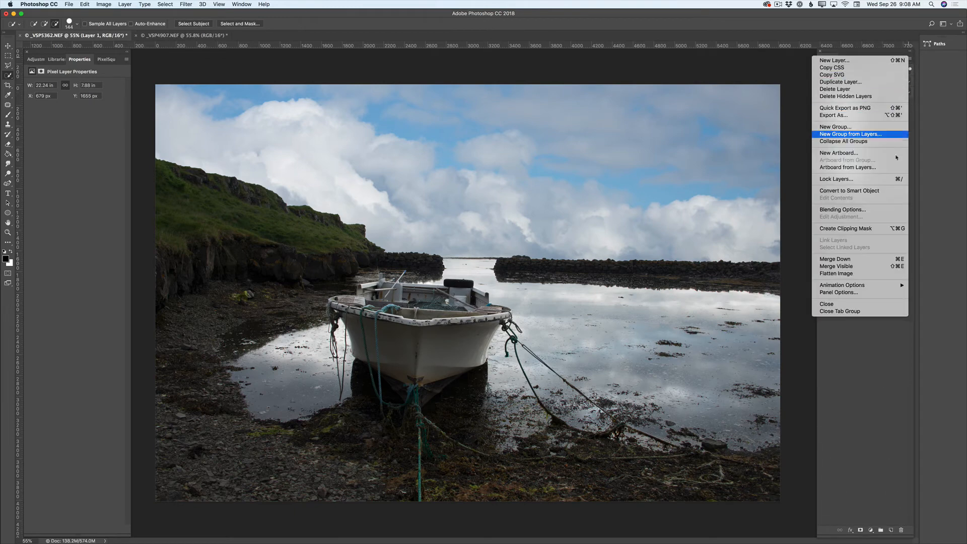
left_click(850, 266)
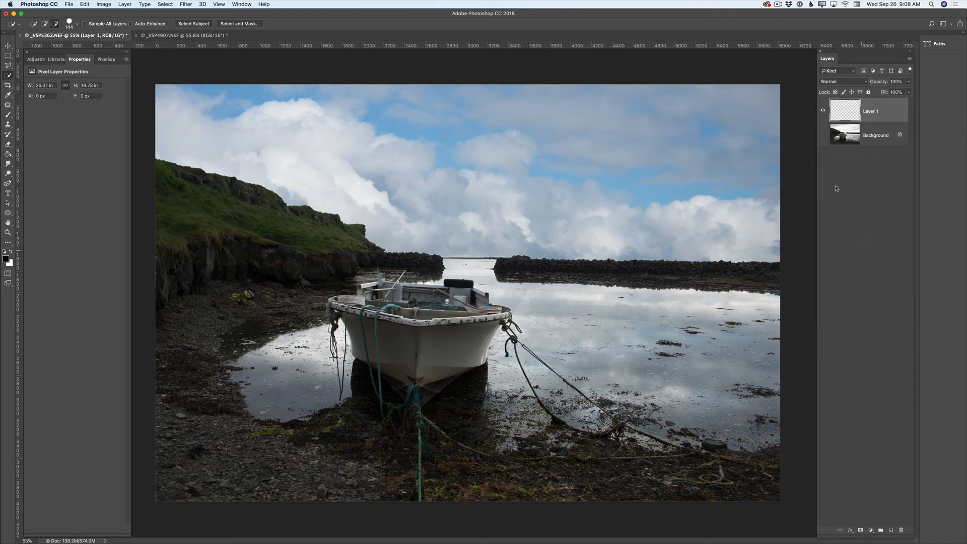
left_click(822, 136)
left_click(823, 111)
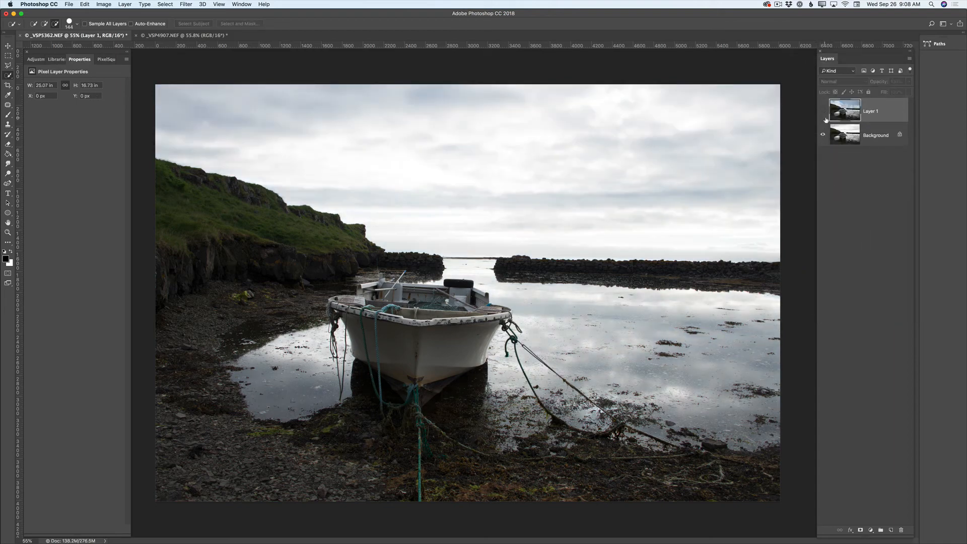
left_click(823, 112)
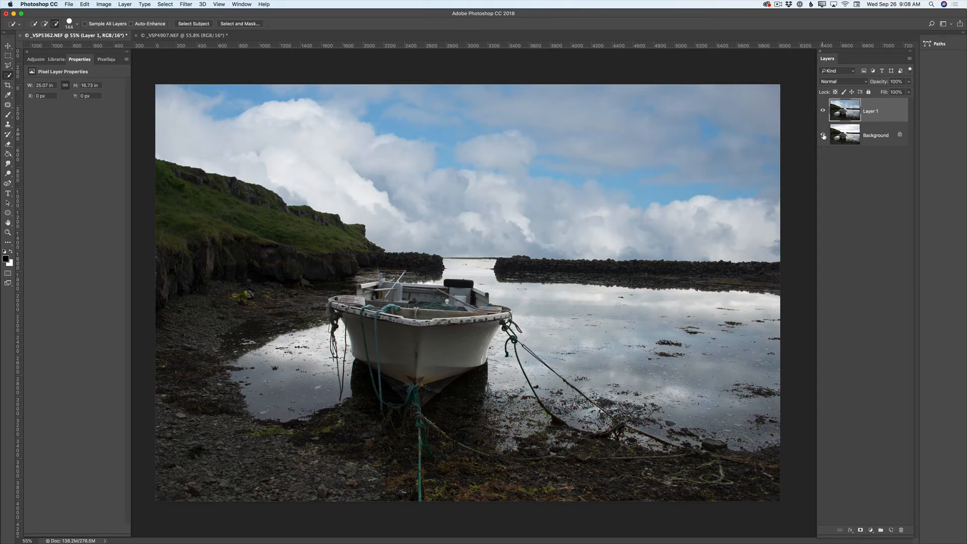
- Start a Camera Raw filter on the merged layer with white balance Auto, Exposure -0.45 and Contrast +28
left_click(186, 5)
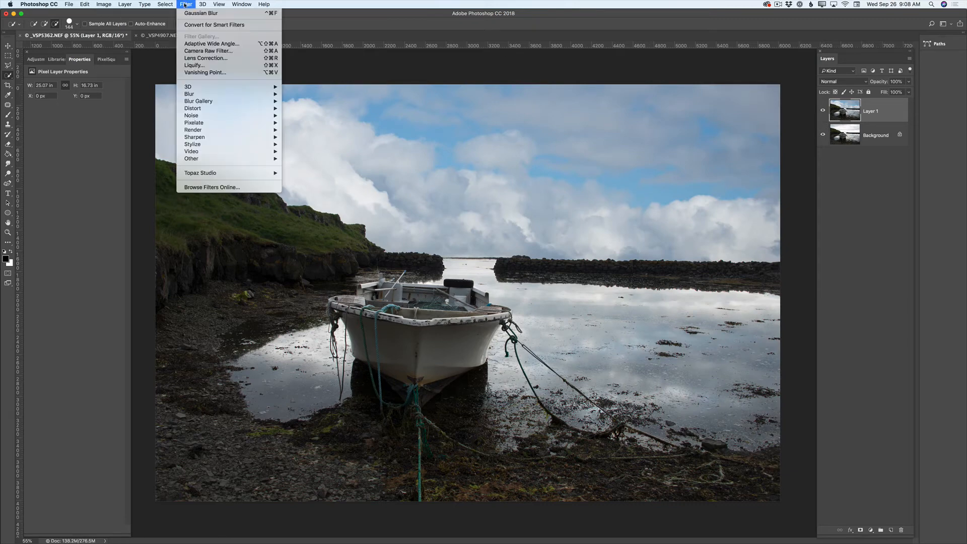
left_click(212, 52)
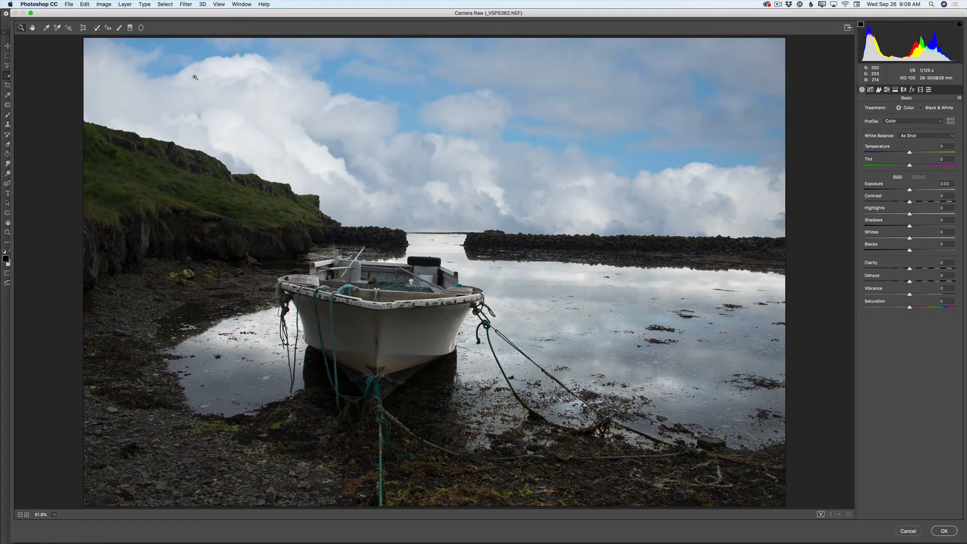
left_click(906, 137)
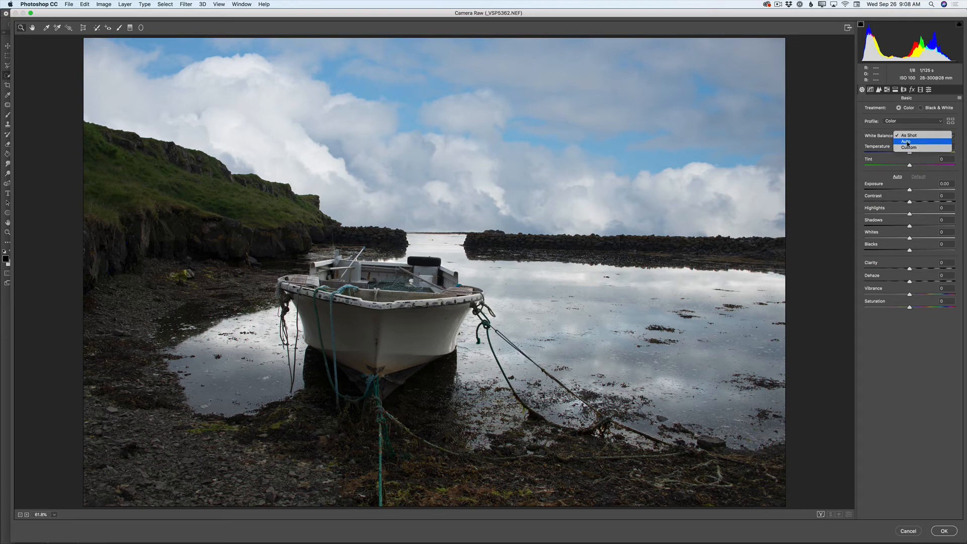
left_click(908, 145)
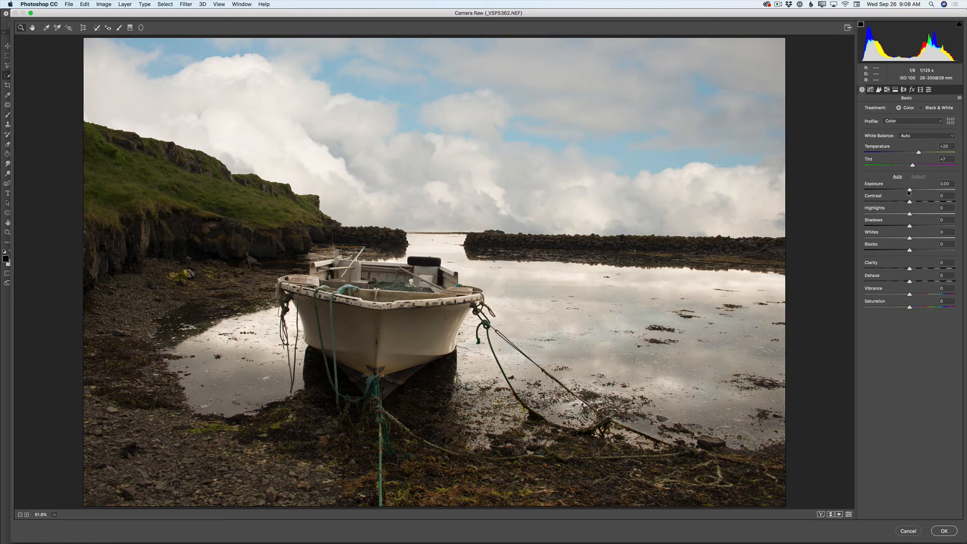
left_click_drag(909, 191, 920, 203)
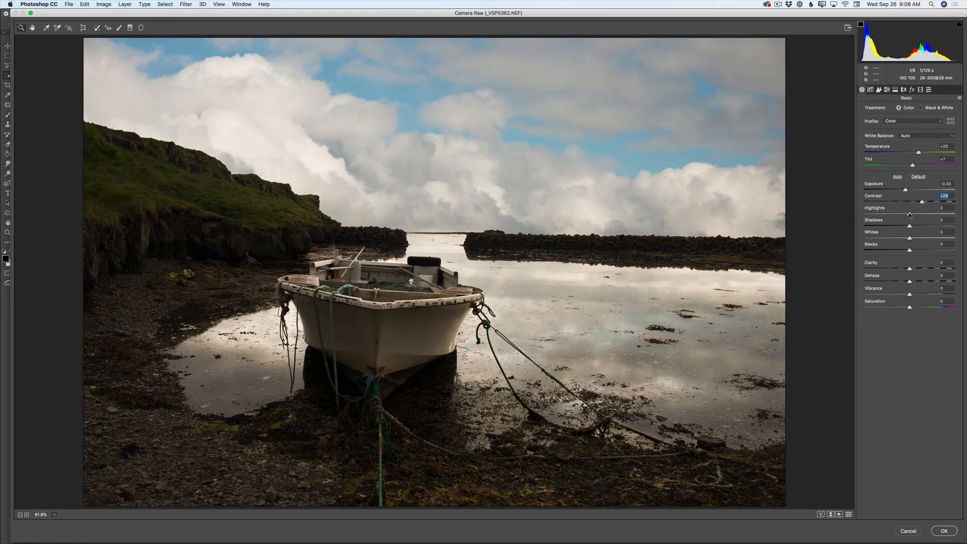
- Set the Camera Raw tones to Highlights -48, Shadows +55, Whites +18 and Blacks +19
left_click_drag(909, 214, 888, 215)
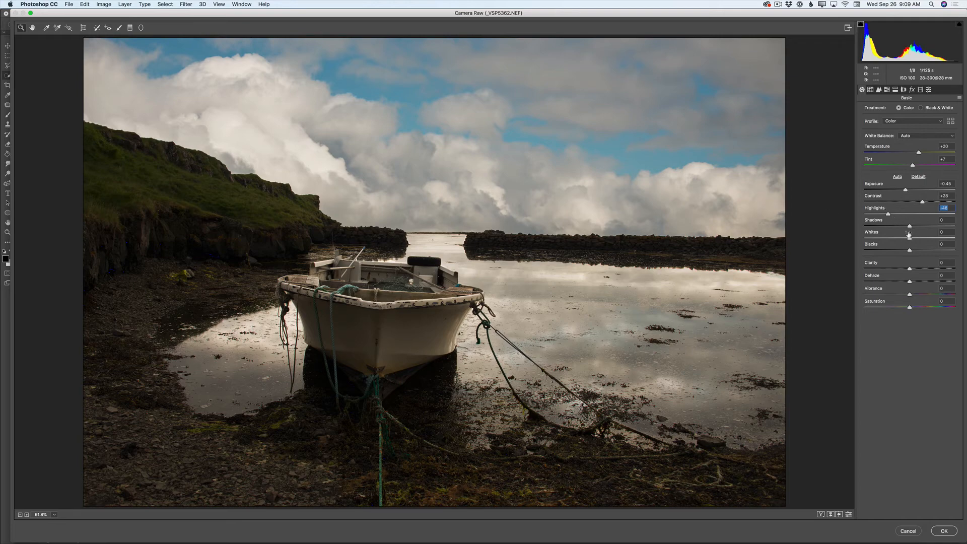
left_click_drag(909, 226, 935, 228)
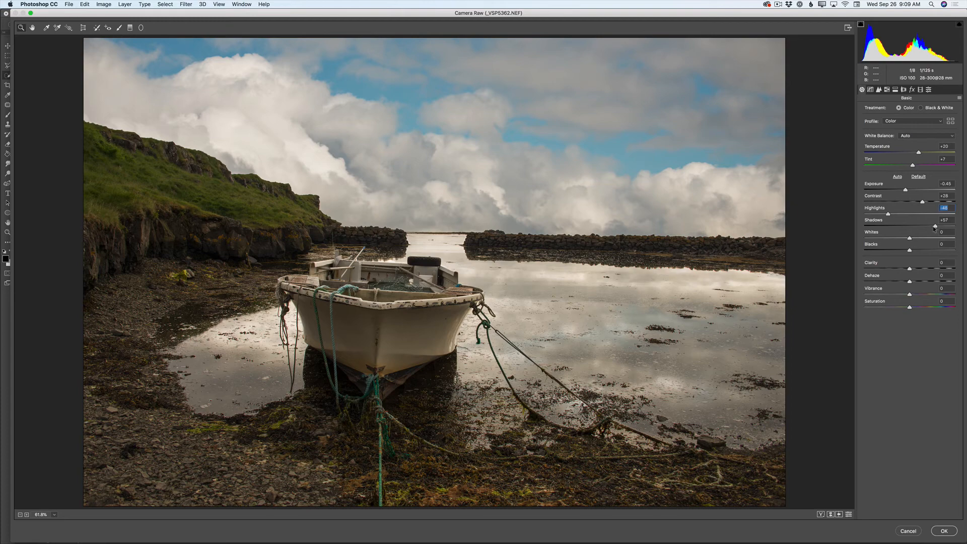
left_click_drag(934, 229, 933, 229)
left_click_drag(909, 238, 917, 239)
left_click_drag(909, 250, 918, 254)
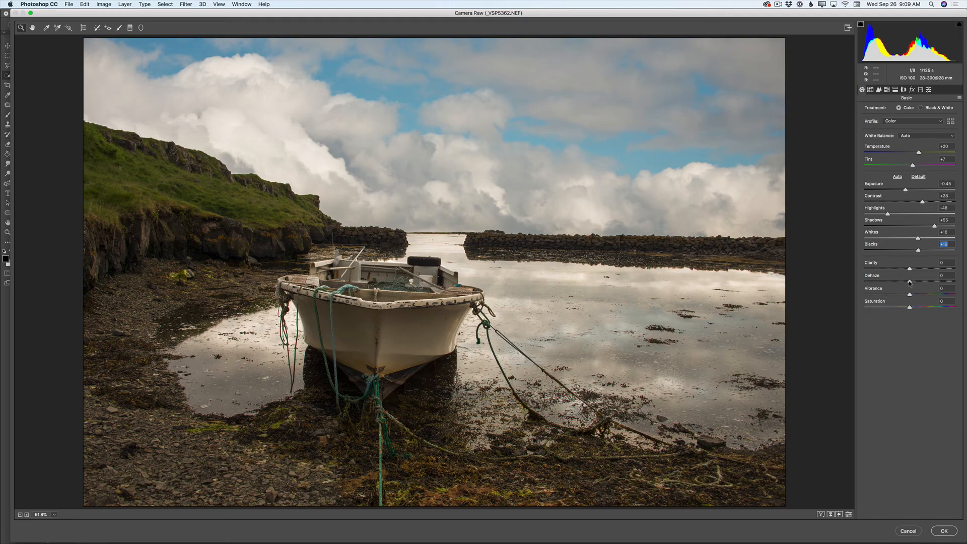
- Set Dehaze to +13 and the parametric tone curve to Highlights -12, Lights +10 and Shadows +3
left_click_drag(909, 281, 915, 284)
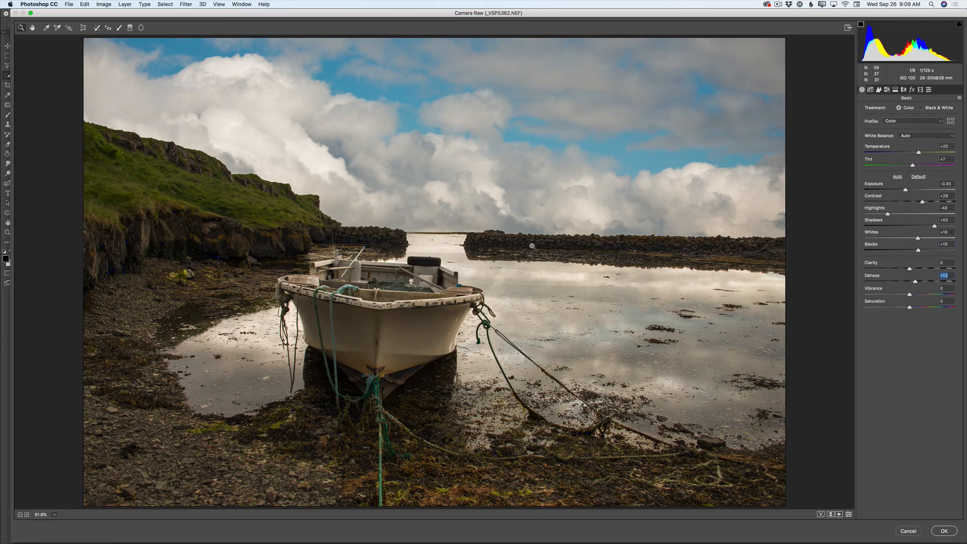
left_click(870, 91)
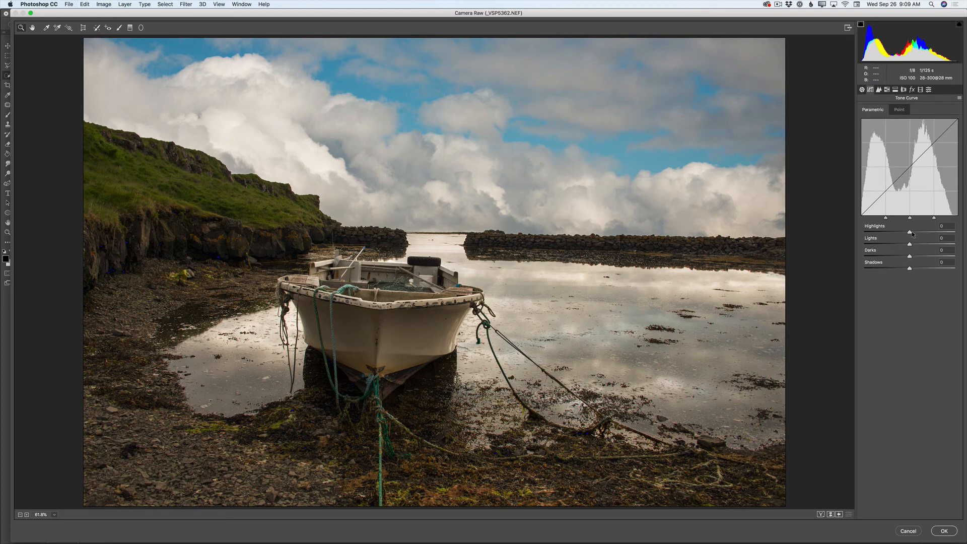
left_click_drag(910, 233, 910, 269)
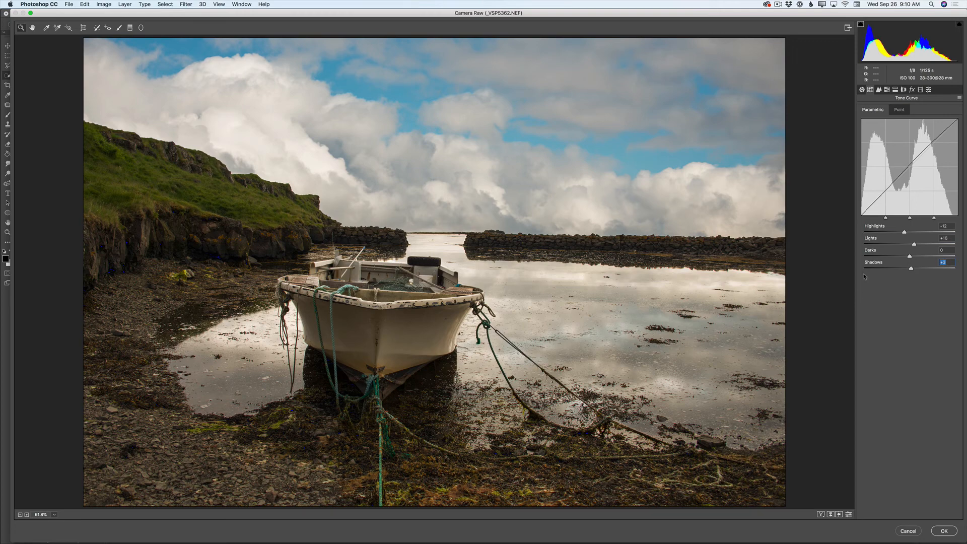
- Apply the Camera Raw filter with HSL saturation Greens +11, Blues +26 and luminance Greens -13, Blues -16, and compare the result with the Background
left_click(887, 90)
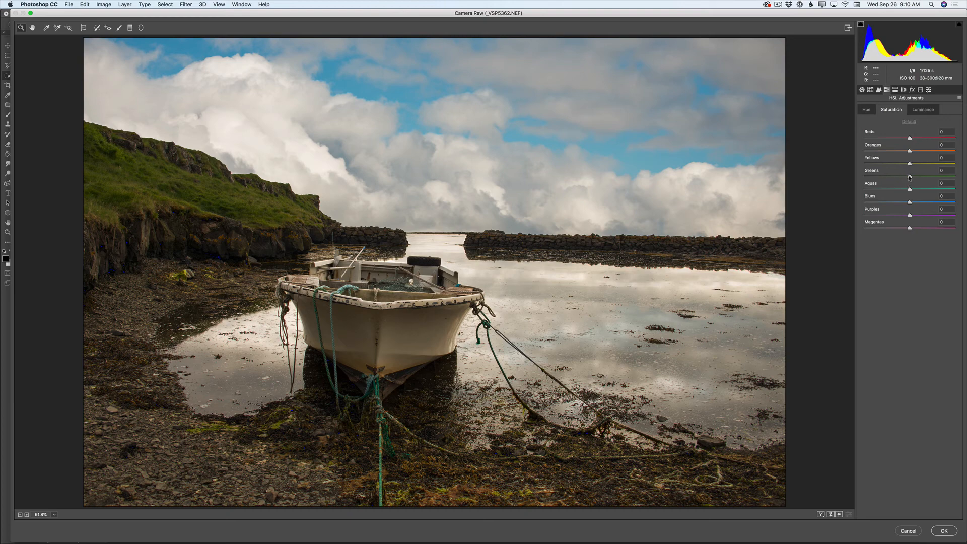
left_click_drag(909, 177, 920, 203)
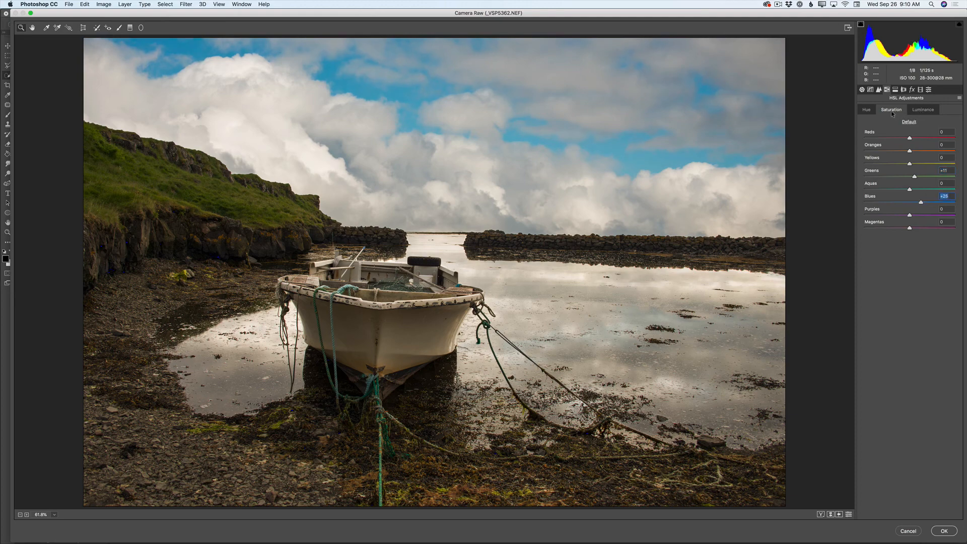
left_click(926, 112)
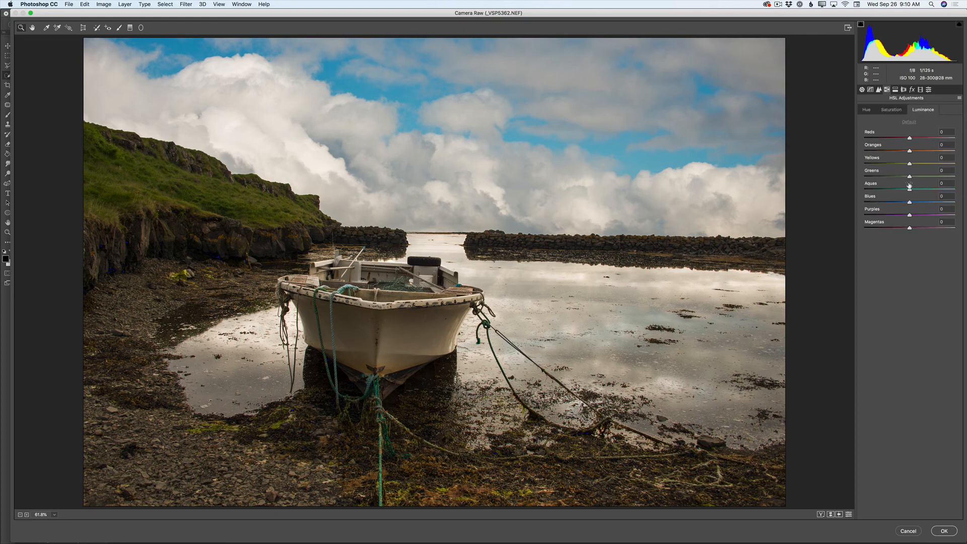
left_click_drag(908, 203, 902, 204)
left_click_drag(901, 202, 903, 177)
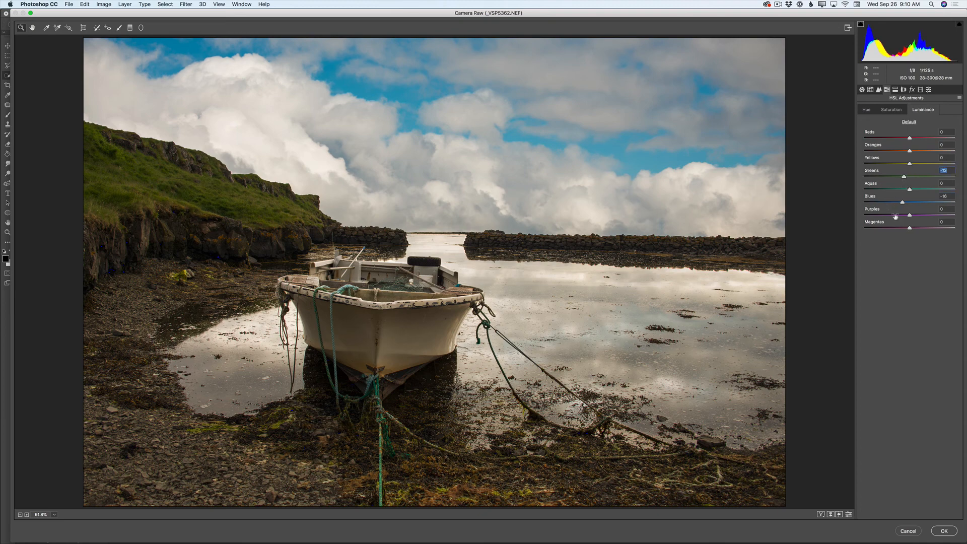
left_click(942, 531)
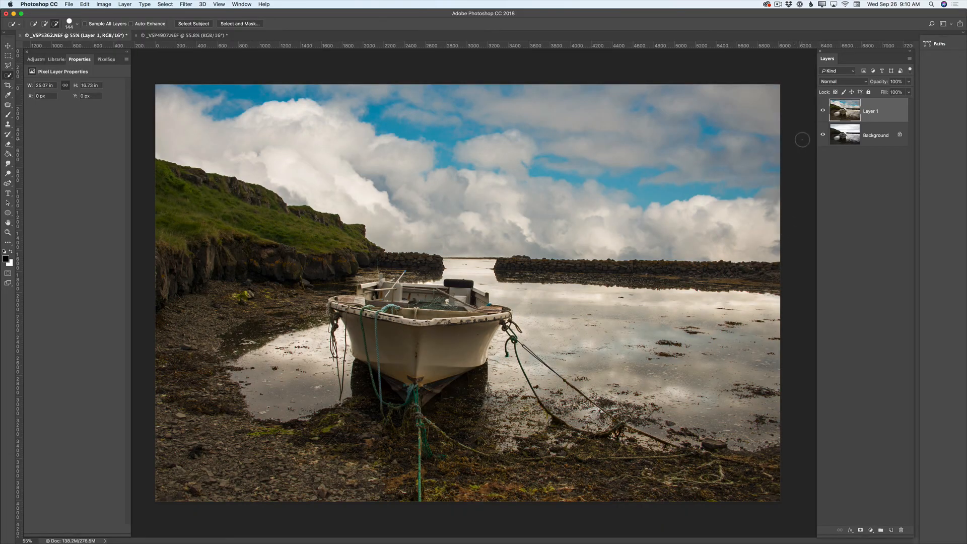
left_click(824, 111)
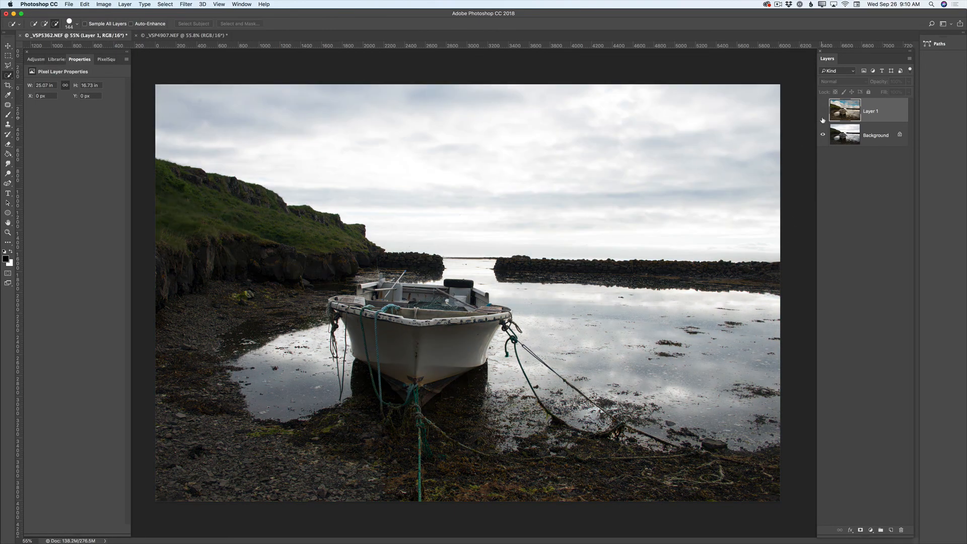
left_click(823, 111)
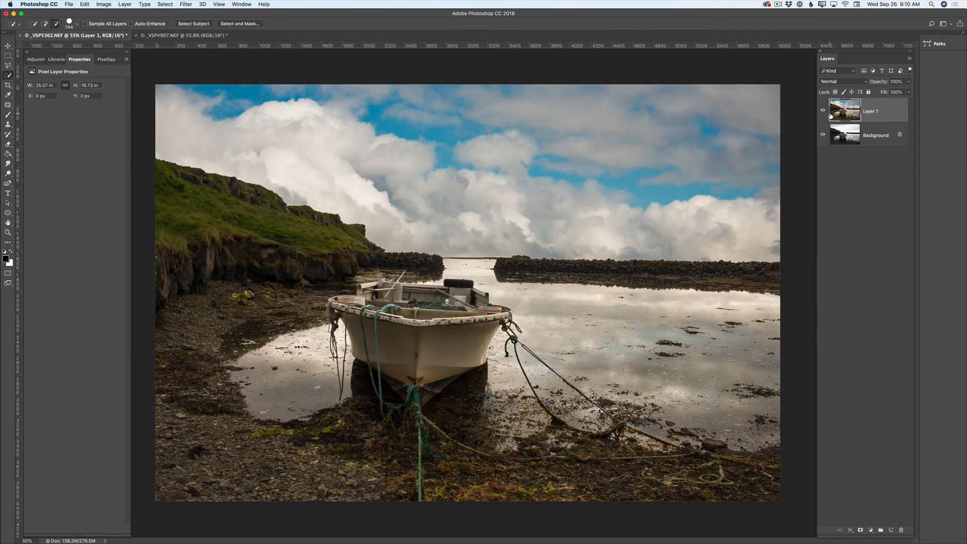